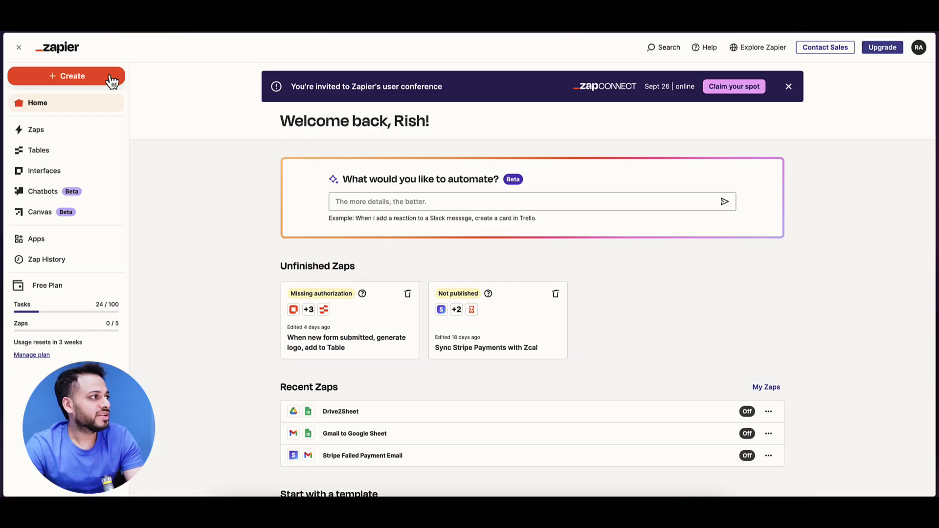
Step: Create a new Zap from the Create menu
click(73, 75)
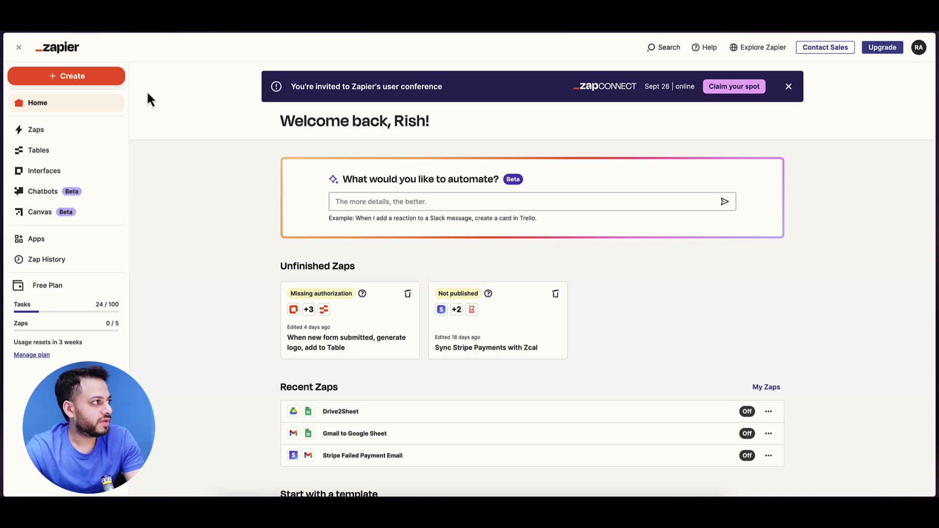
click(104, 79)
click(83, 79)
click(76, 109)
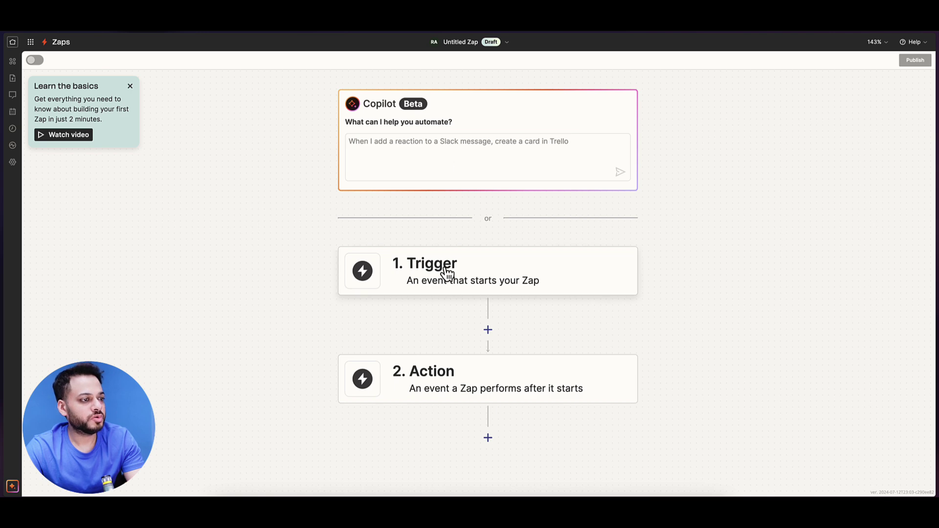
Step: Make Google Sheets the trigger app with the event New or Updated Spreadsheet Row
click(447, 274)
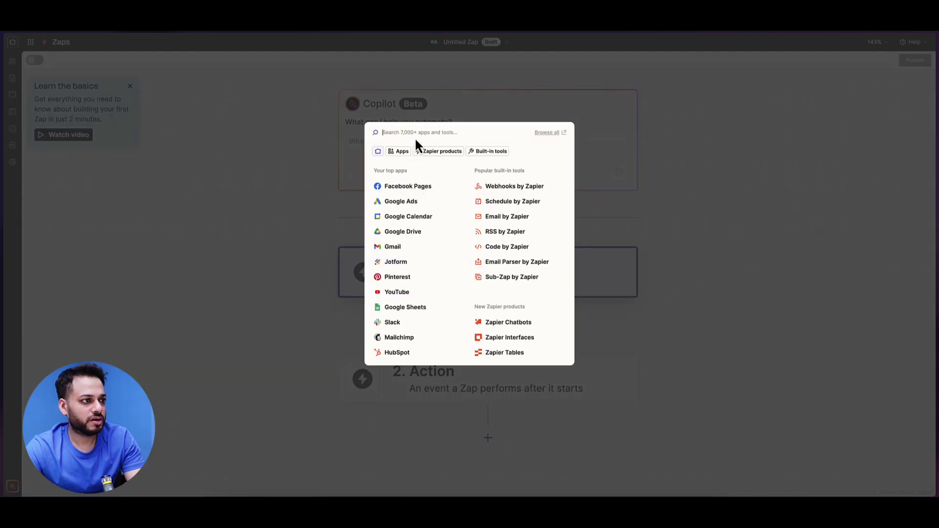
text(google sheet)
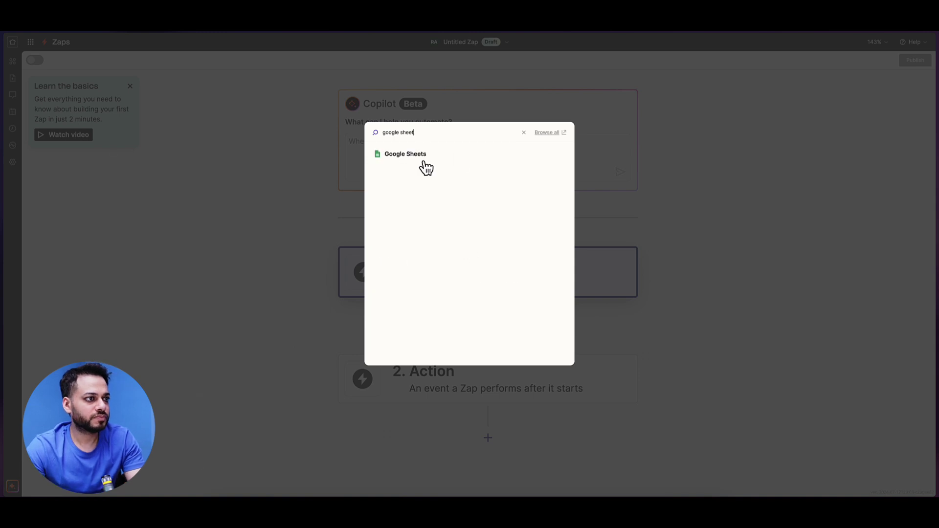
click(422, 157)
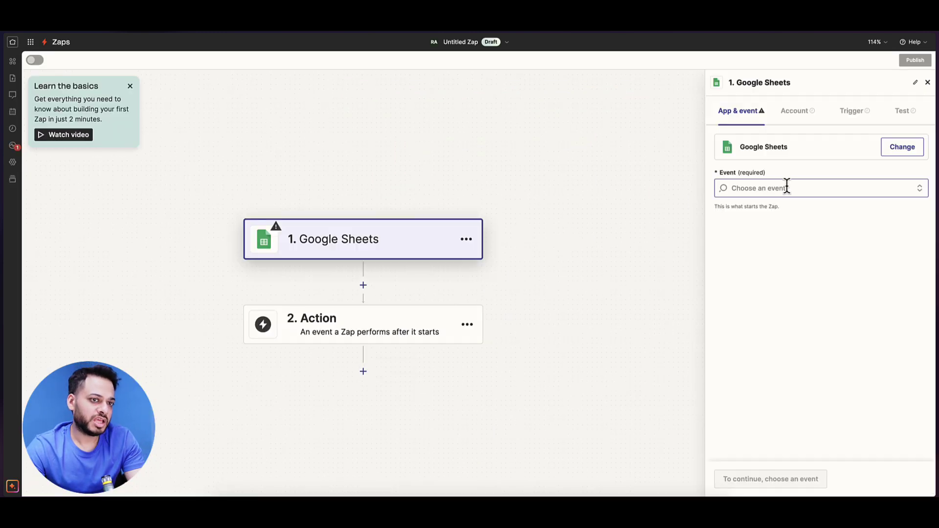
click(785, 187)
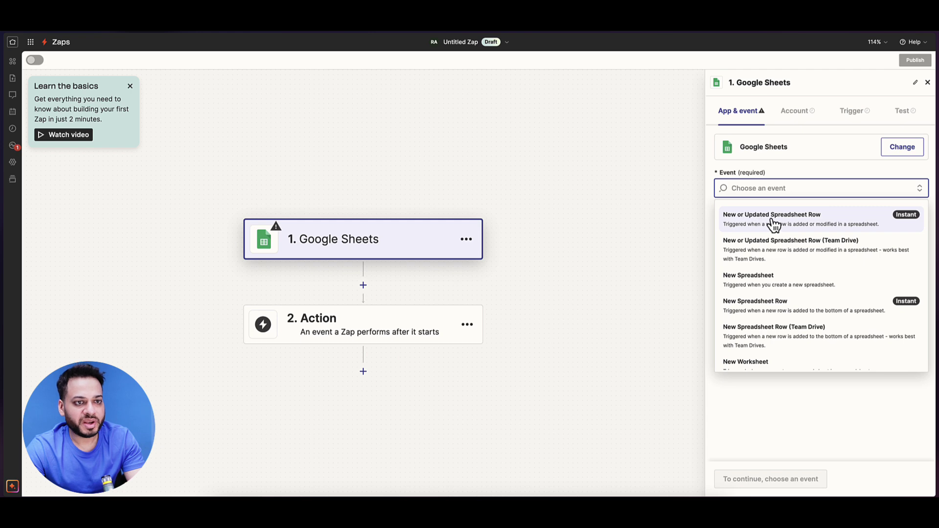
click(808, 228)
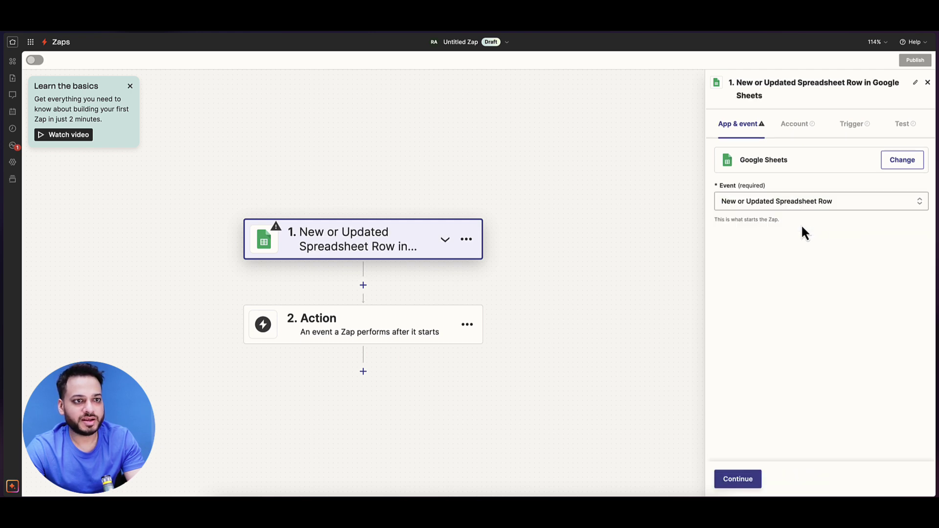
Step: Keep the connected account and choose the My Biz Leads spreadsheet for the trigger
click(737, 478)
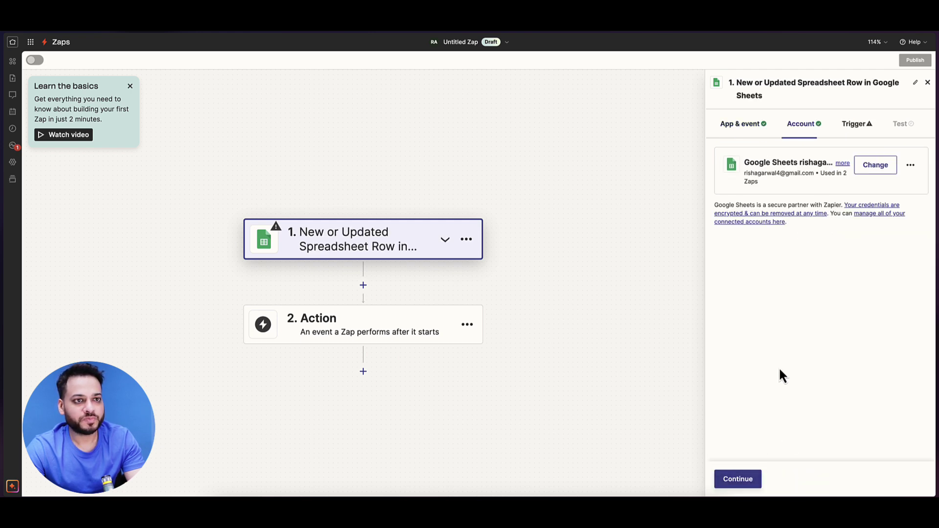
click(751, 480)
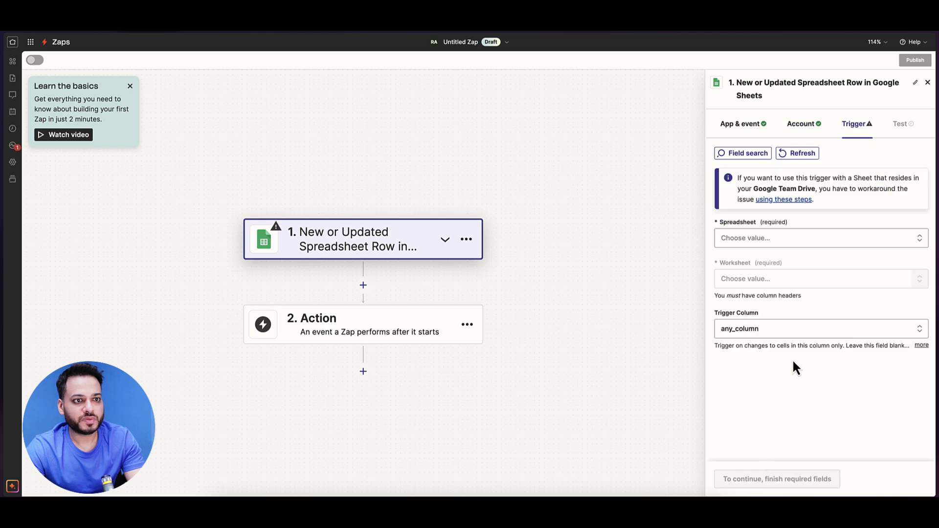
click(790, 239)
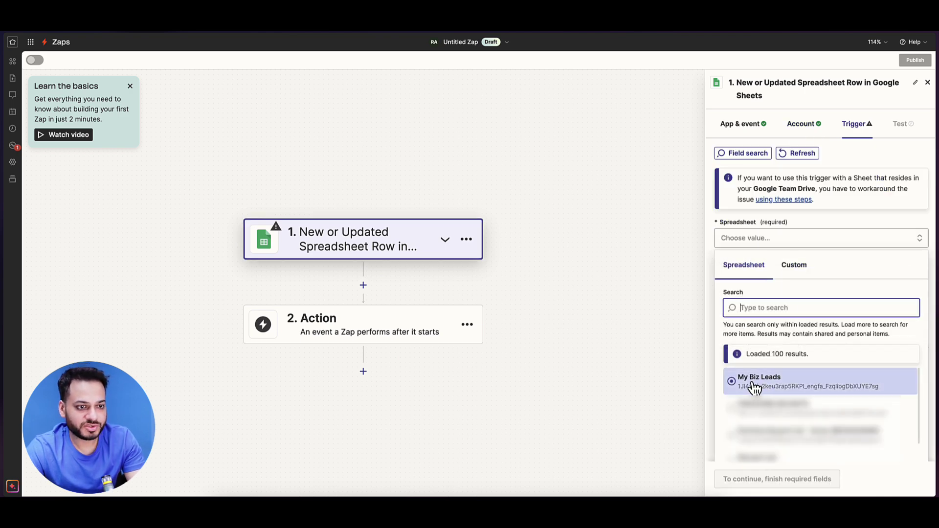
click(758, 384)
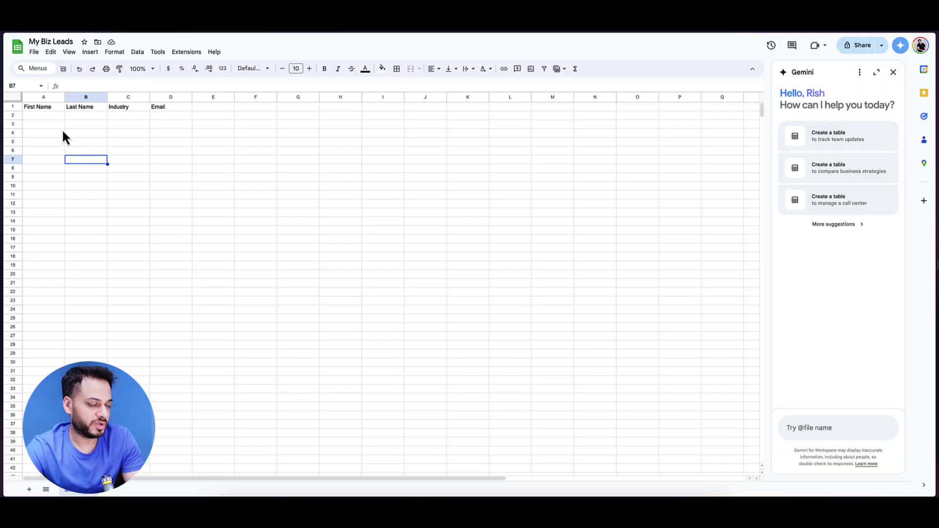
key(alt+Tab)
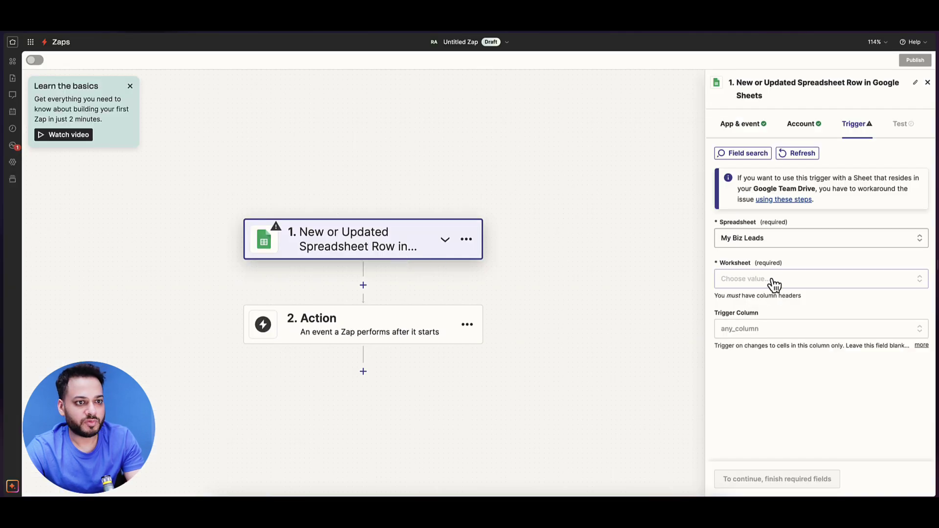
Step: Set the worksheet to Sheet1, run the trigger test, then switch to the spreadsheet
click(774, 283)
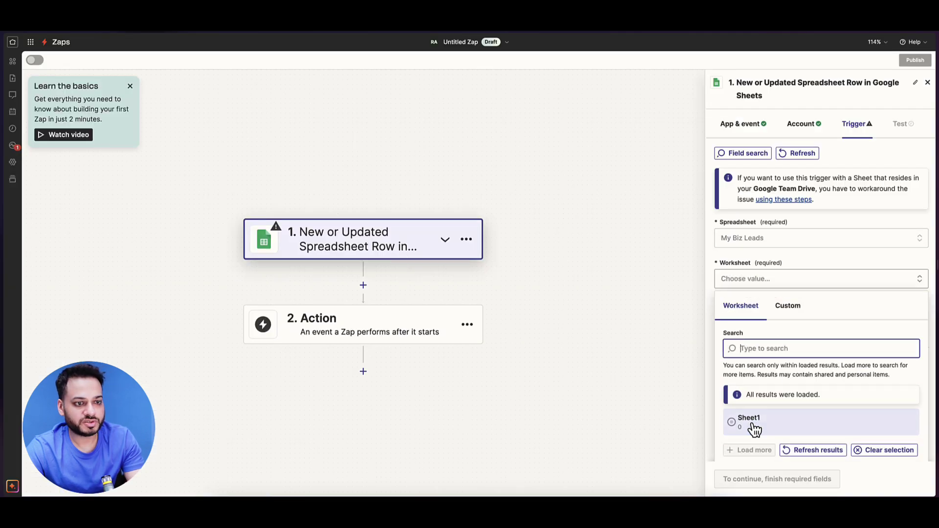
click(754, 425)
click(757, 329)
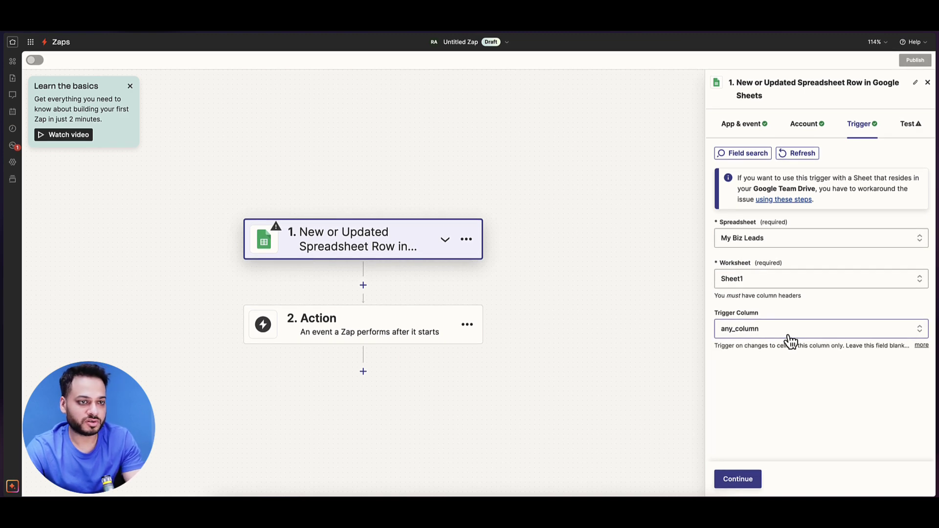
click(751, 484)
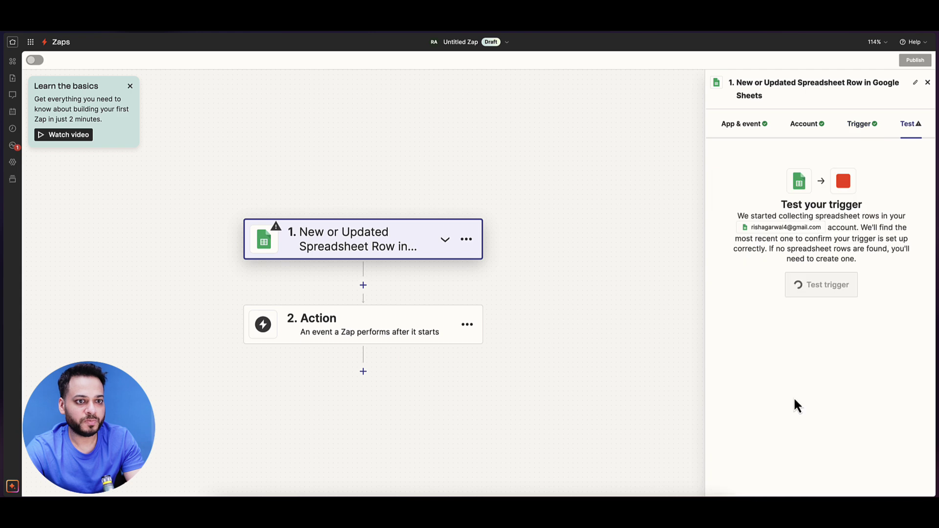
click(815, 291)
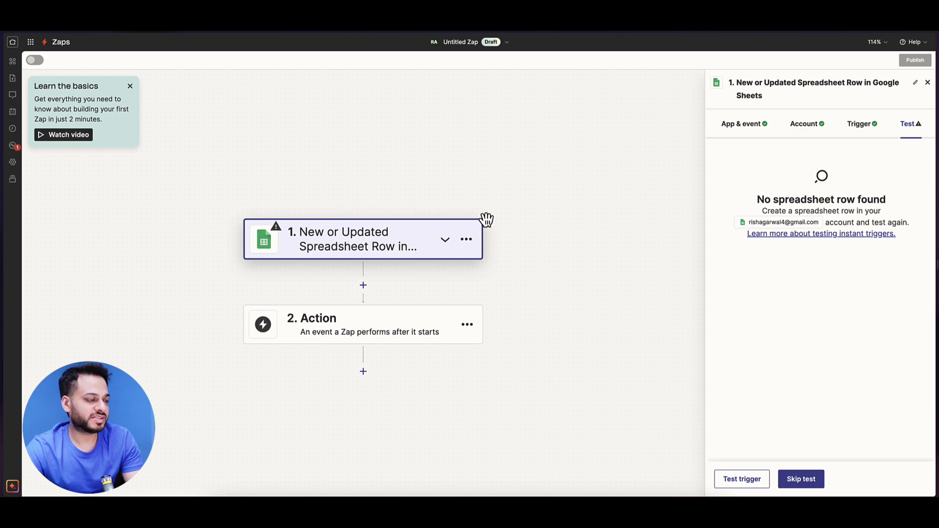
key(ctrl+Tab)
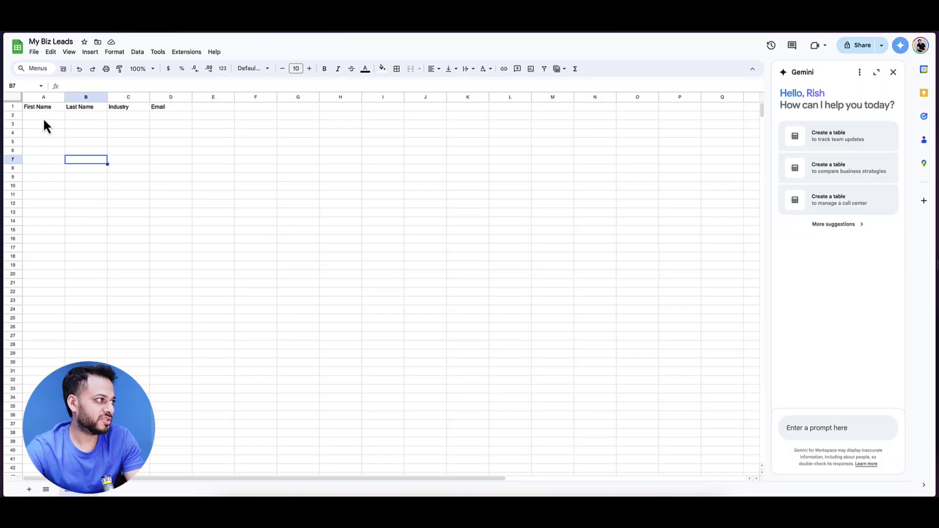
Step: Fill row 2 with a dummy lead's first name, last name, industry Creator and e-mail address
click(43, 117)
text(Rish)
key(Tab)
text(A)
key(Tab)
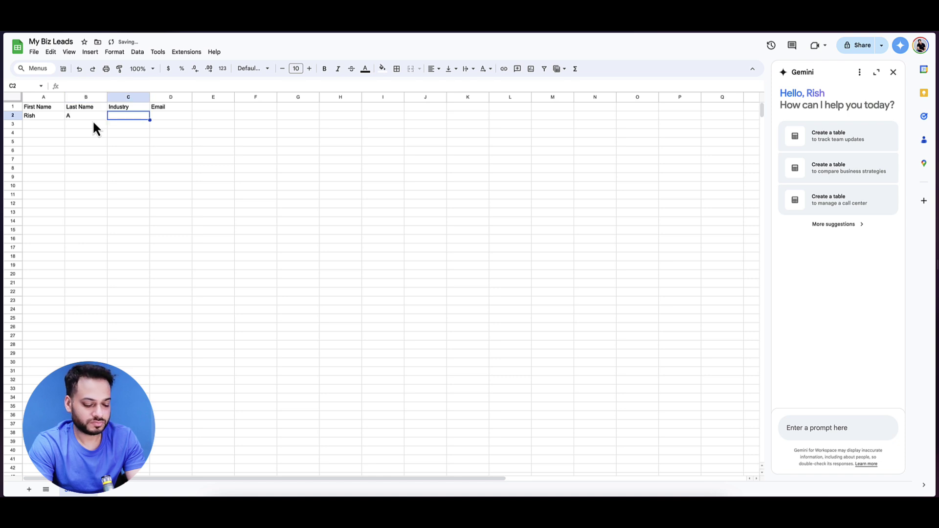
text(Creator)
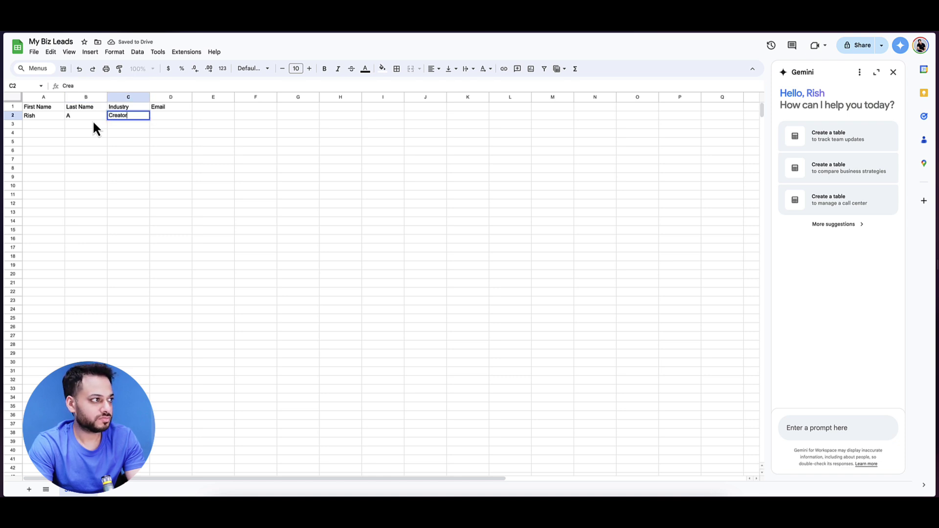
key(Tab)
key(Return)
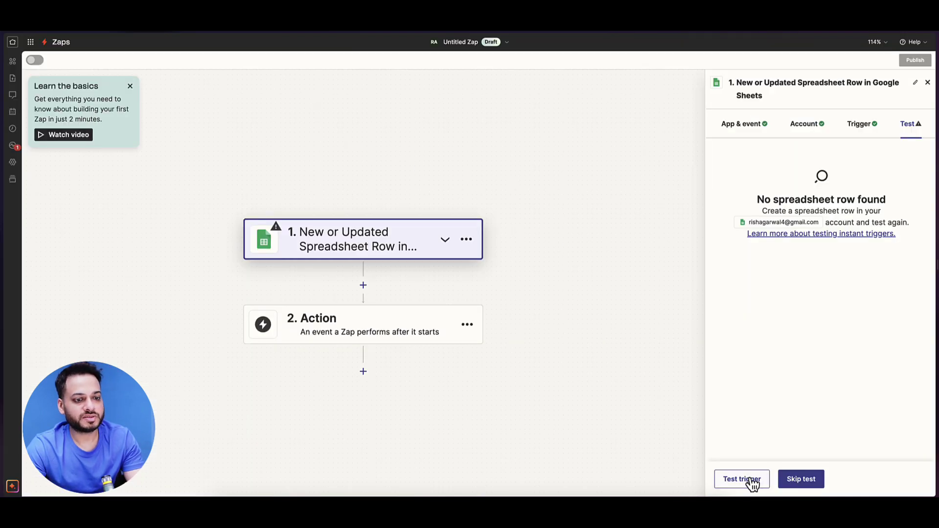
Step: Retest the trigger to pick up the new row, then add a ChatGPT 'Write an Email' action
click(742, 479)
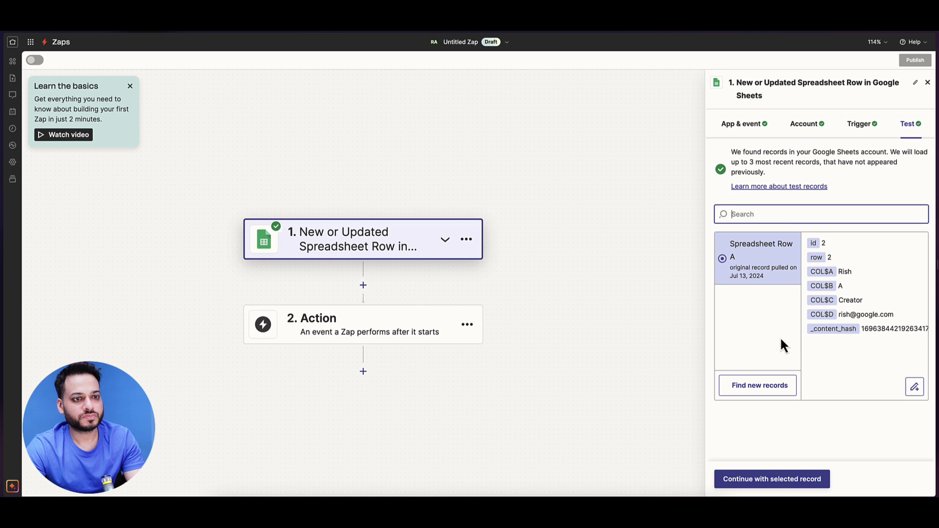
click(791, 482)
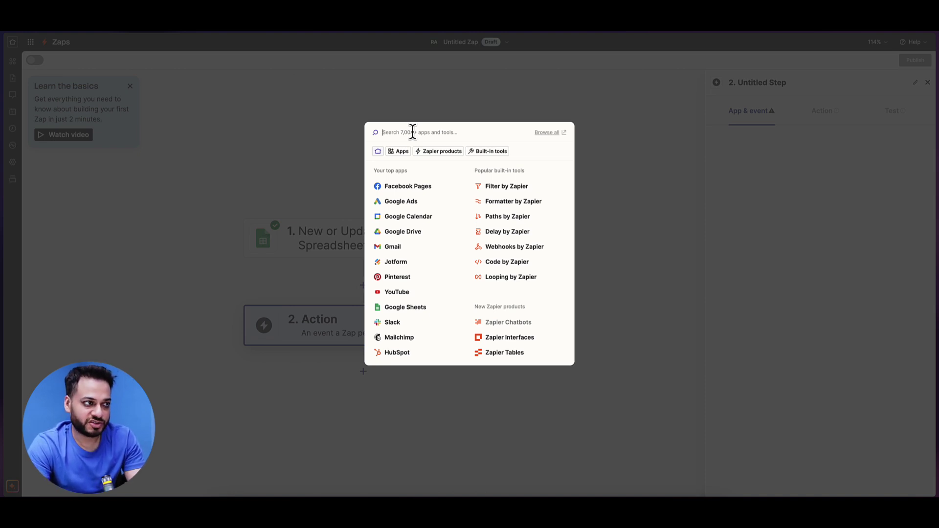
text(chatg)
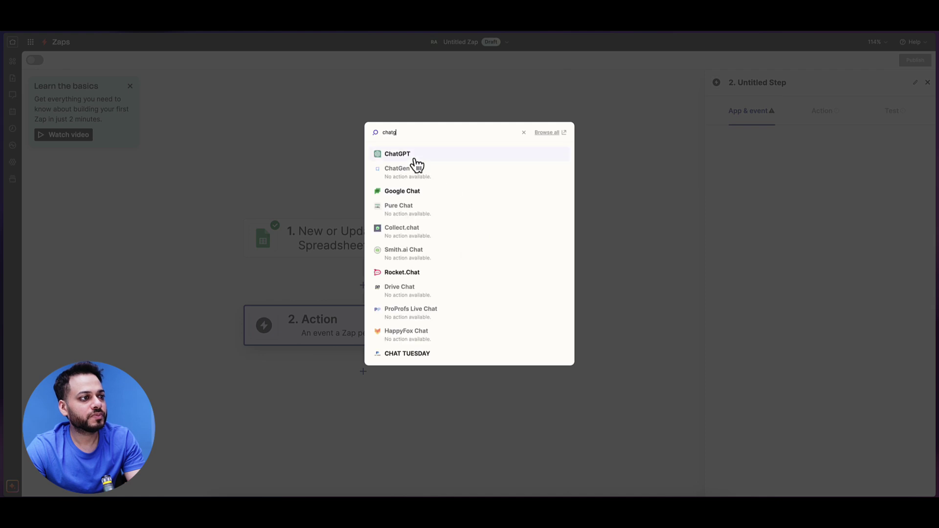
click(413, 159)
click(758, 187)
scroll(773, 284, down, 8)
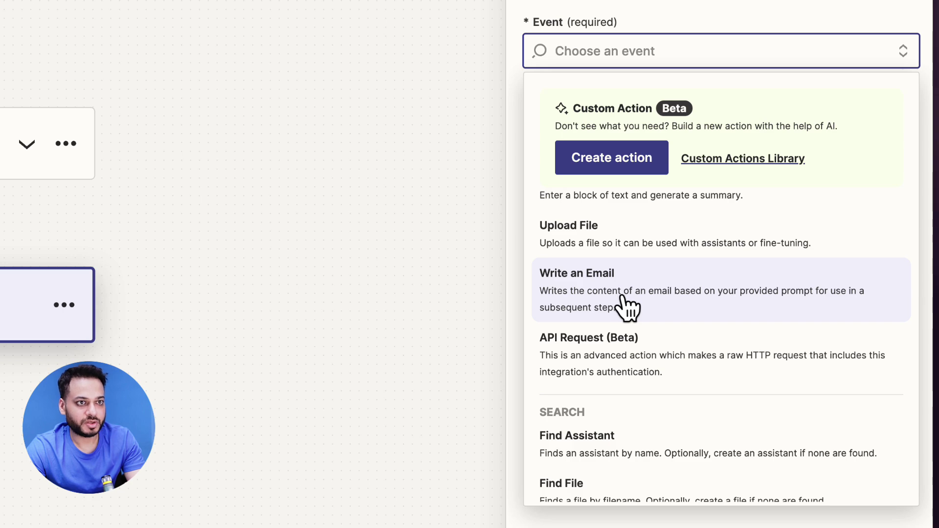
click(627, 307)
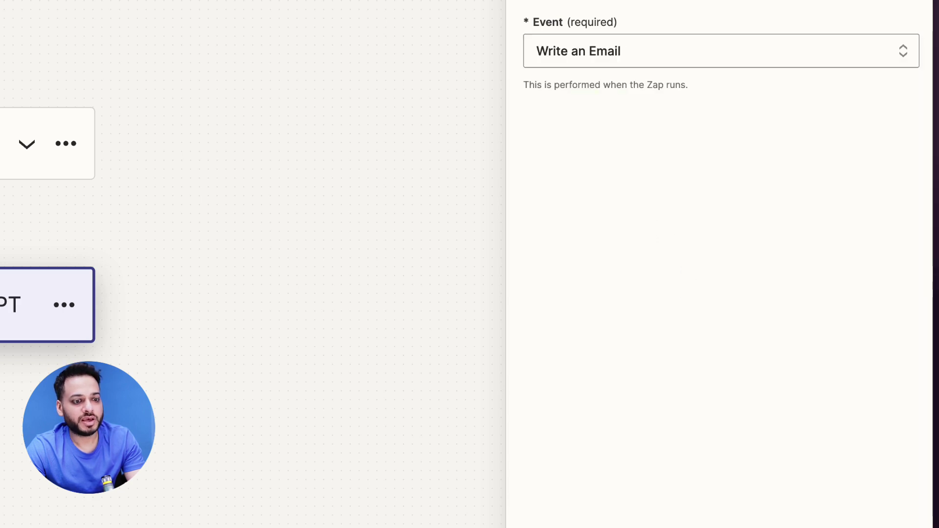
Step: Map the sheet's First Name to Recipient Name and Email to Recipient Email
click(749, 482)
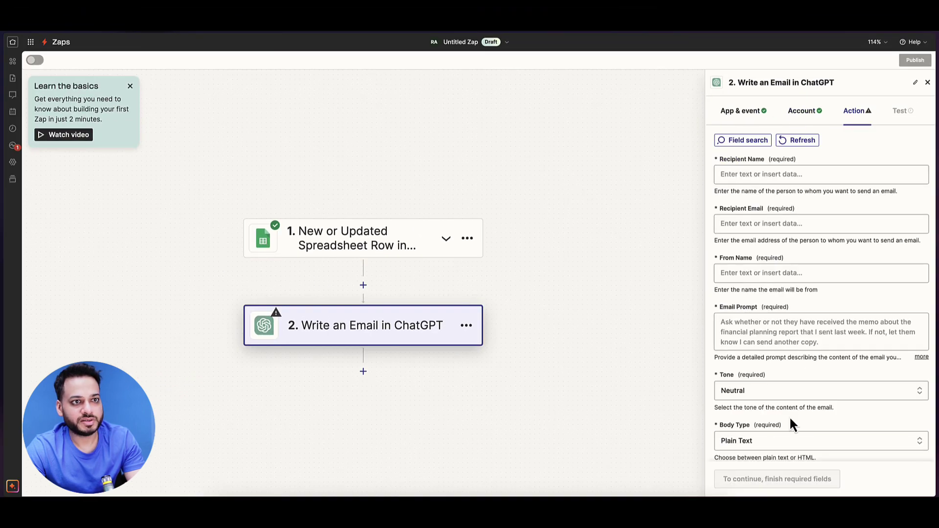
click(759, 175)
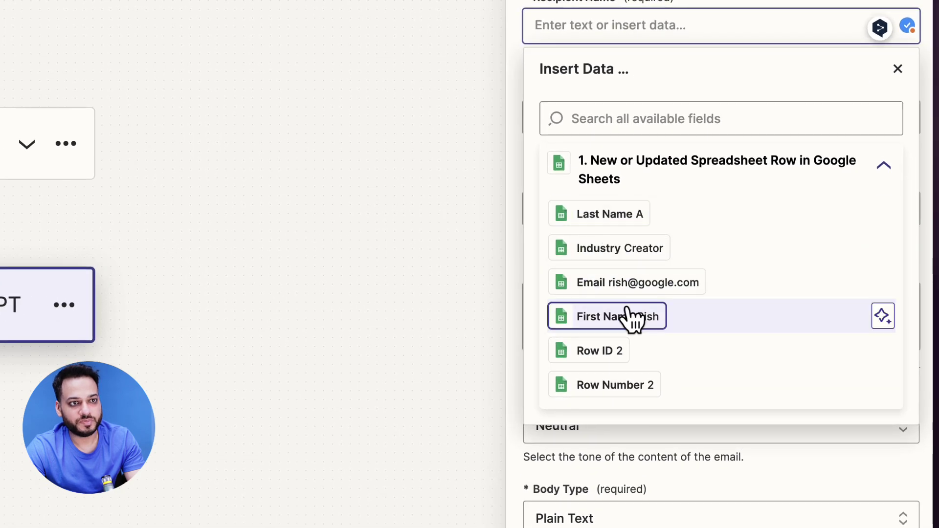
click(631, 317)
key(Escape)
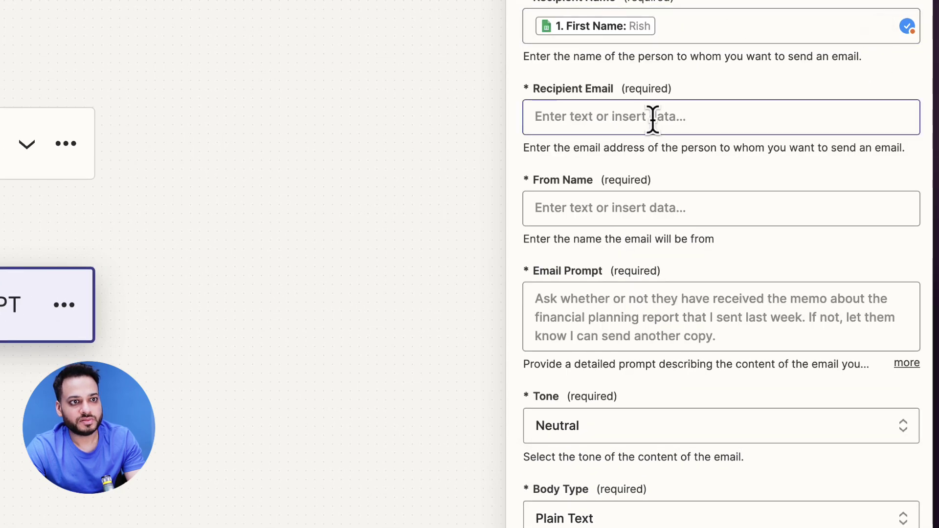
click(653, 117)
scroll(667, 343, down, 1)
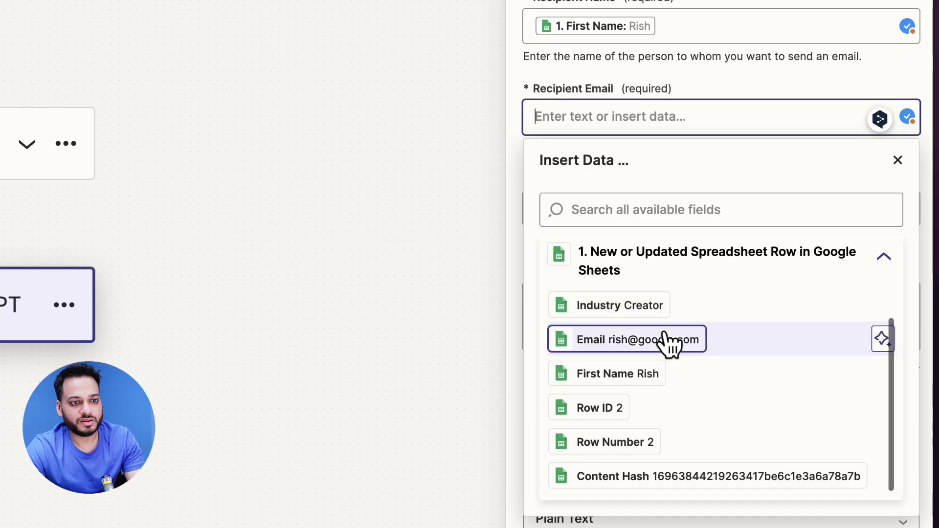
click(642, 343)
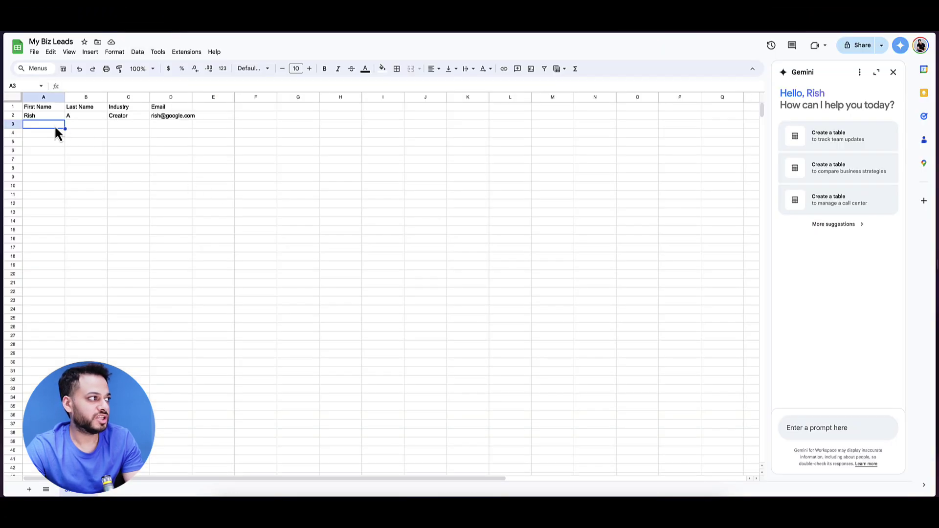
Step: Check the lead row in the sheet and enter Batman as the From Name
click(42, 118)
click(154, 114)
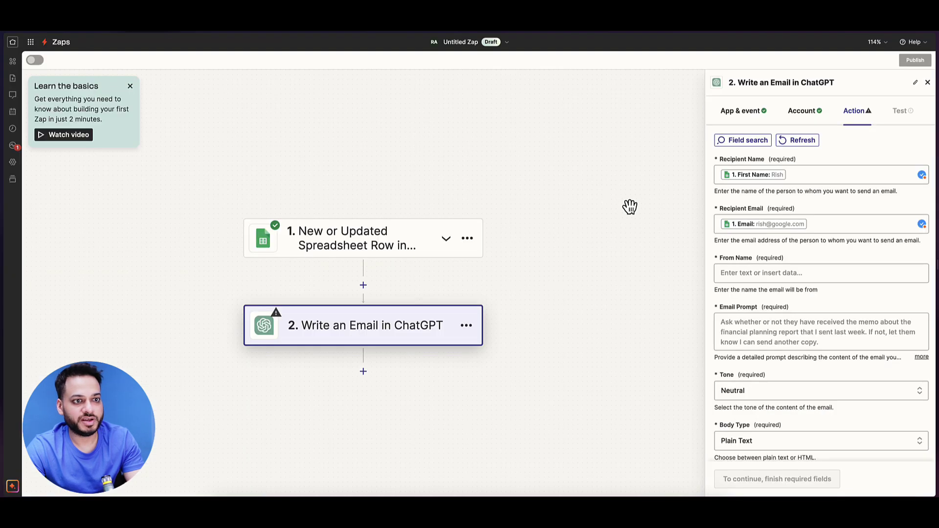
click(796, 275)
scroll(809, 379, down, 1)
scroll(802, 321, up, 1)
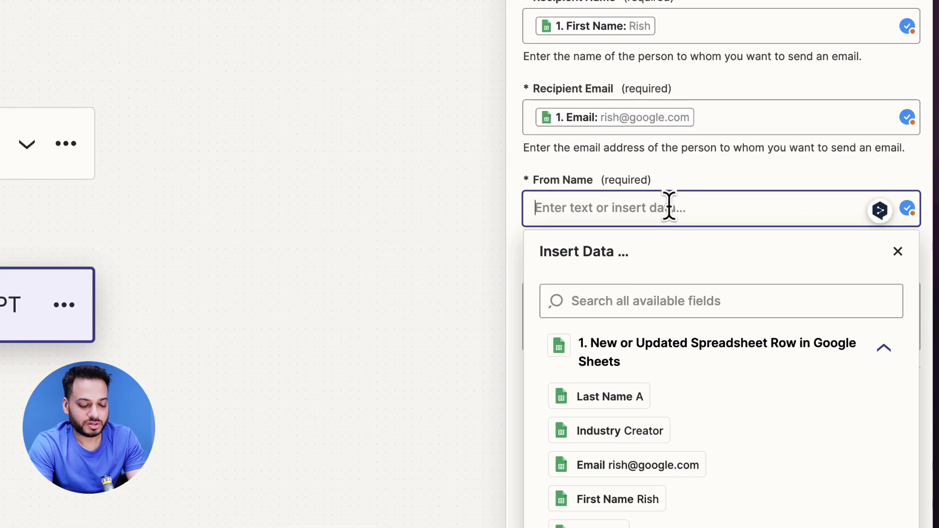
text(Batman)
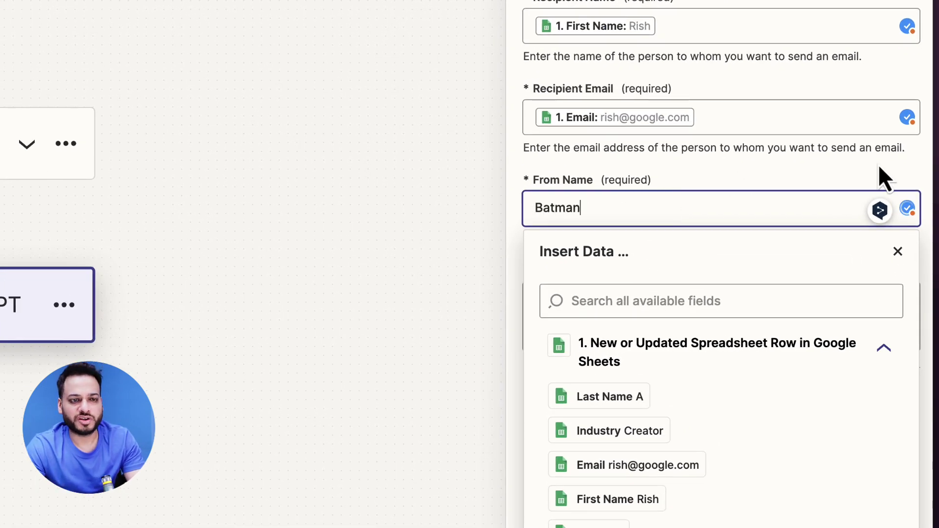
click(849, 167)
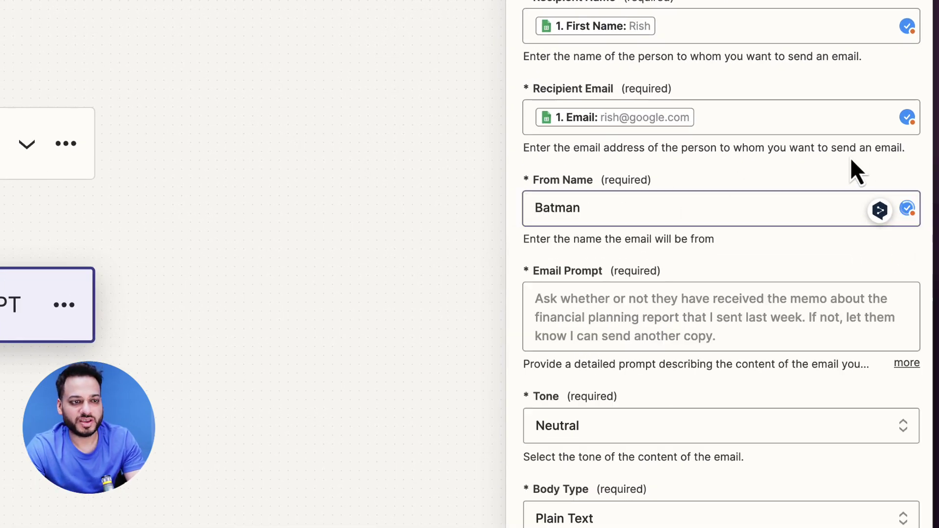
scroll(765, 189, down, 3)
Step: Write the prompt's opening: cheerful greeting to First Name, analyse Industry, pitch B2B consulting services
click(682, 158)
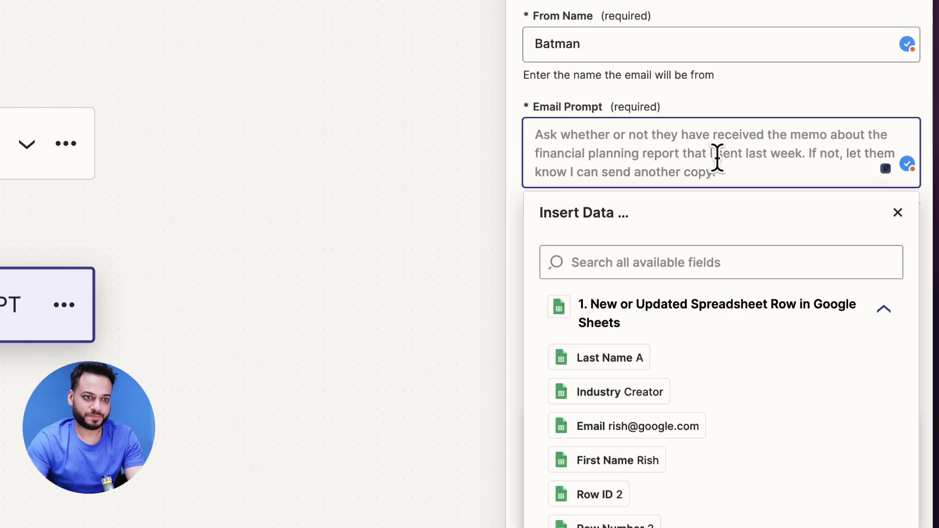
text(be)
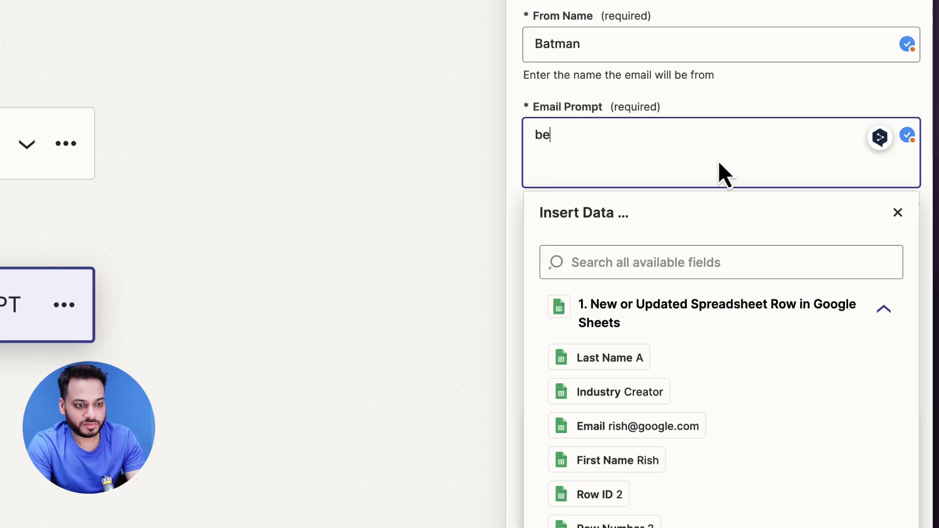
key(ctrl+a)
text(Begin with a h)
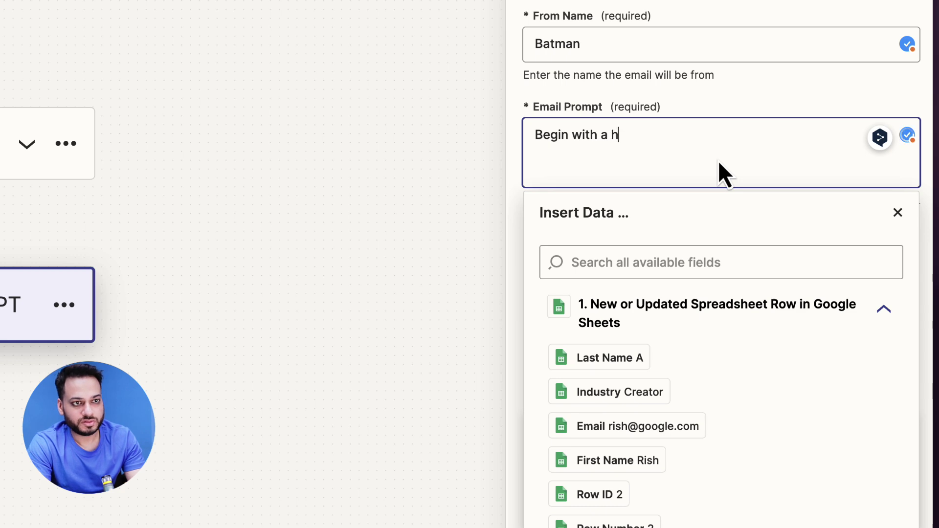
key(BackSpace)
text(cheerful )
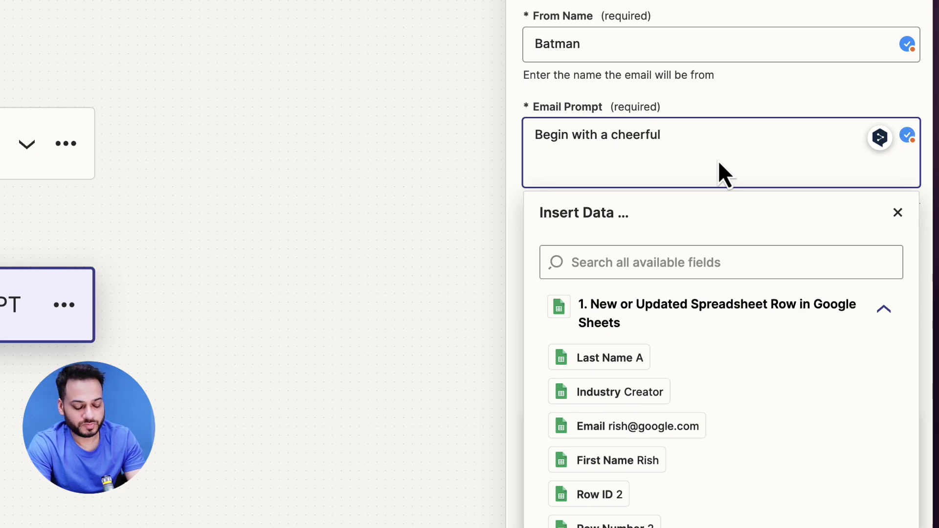
text(greeting to)
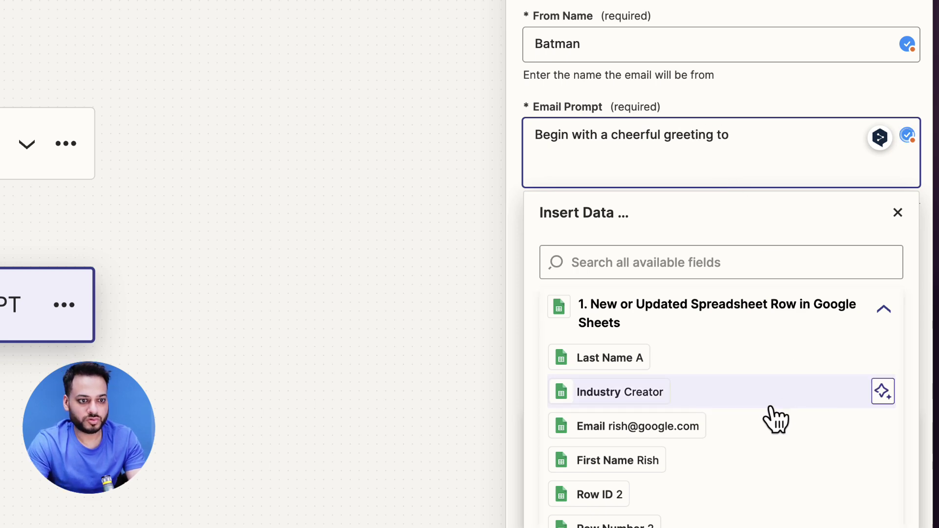
scroll(709, 395, down, 1)
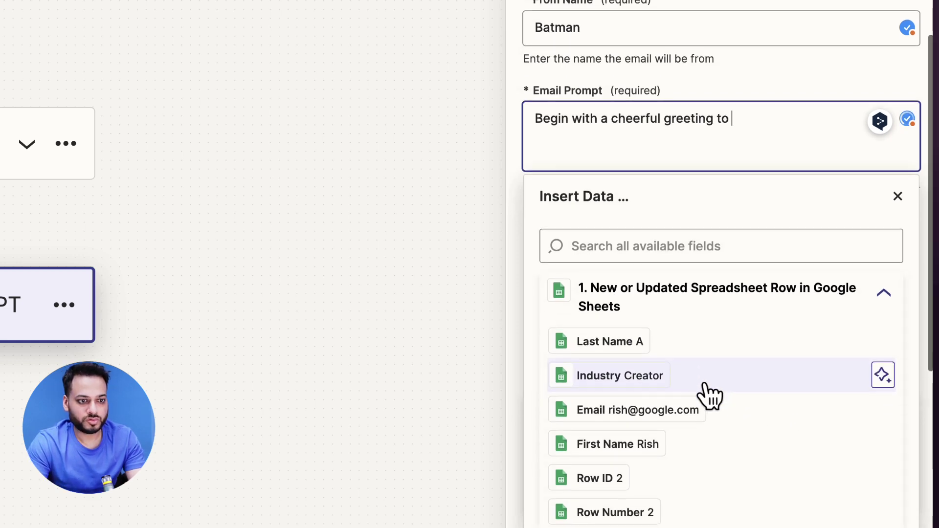
click(641, 433)
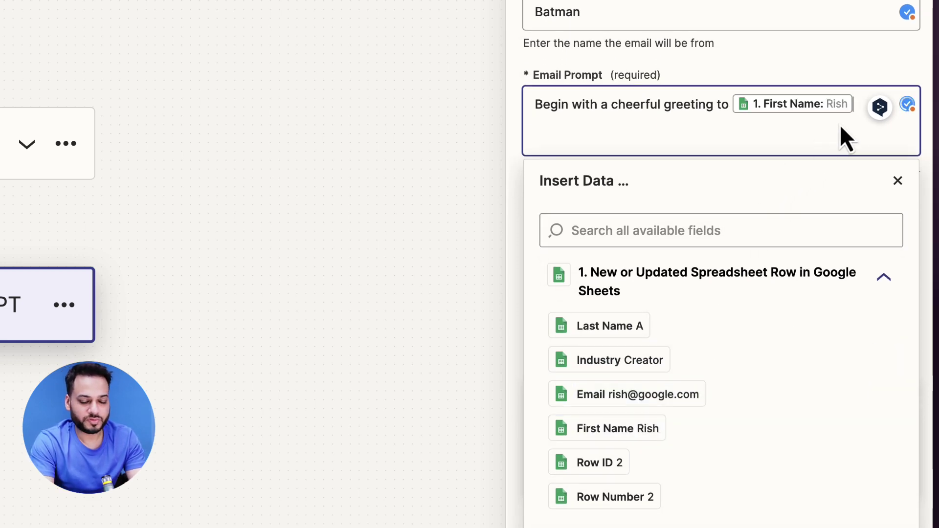
click(862, 105)
text(. Analyse the)
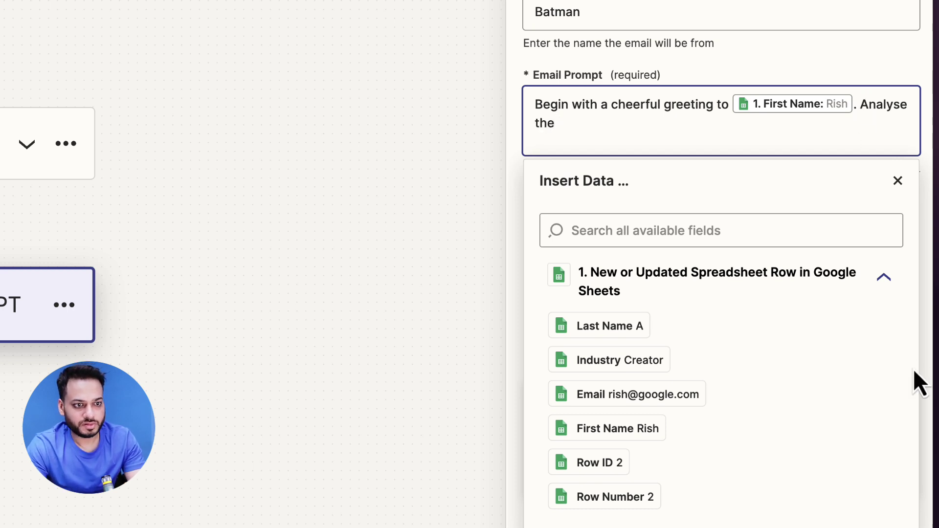
scroll(782, 398, down, 1)
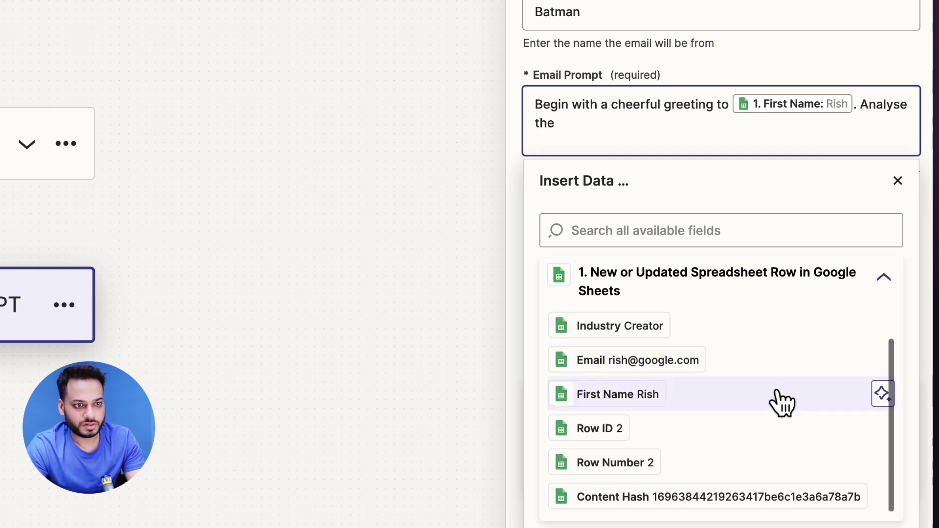
scroll(782, 403, up, 1)
click(680, 360)
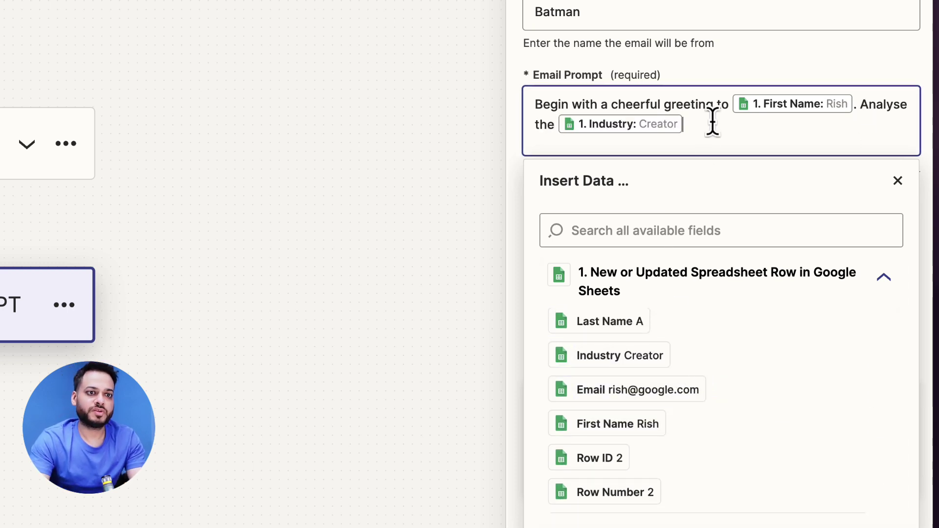
text(and write an email )
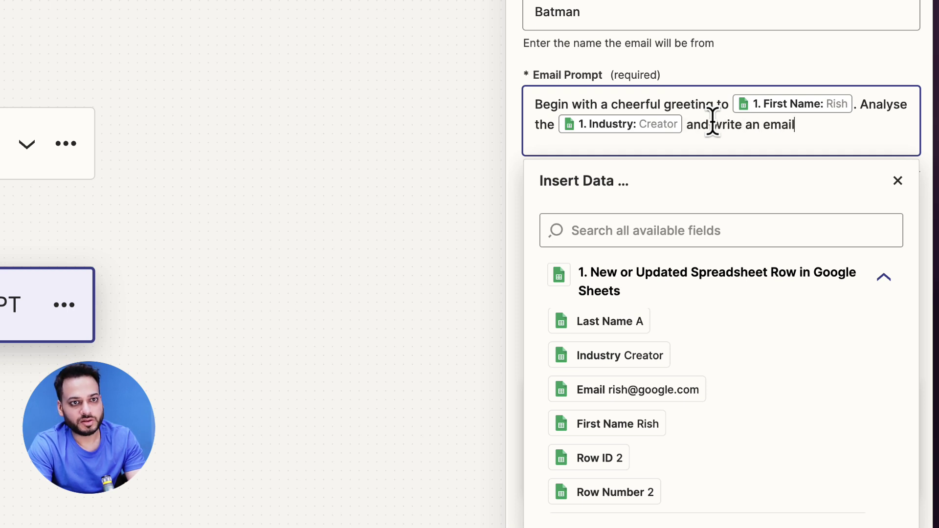
text(, pitching my services as a)
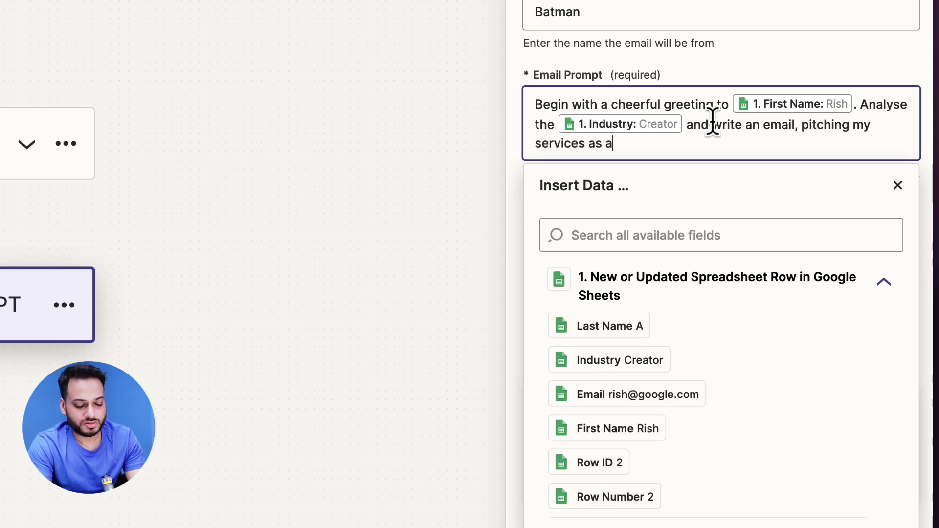
text( B2B consultant to t)
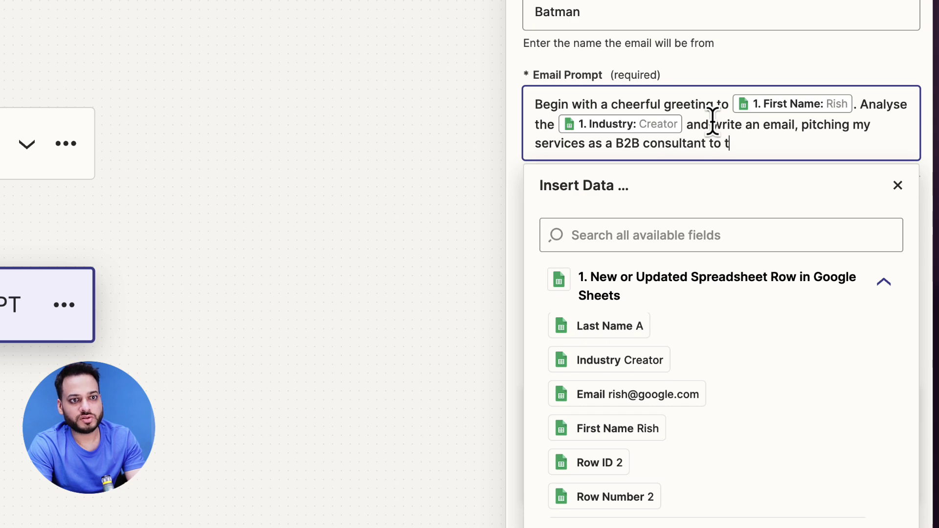
text(hem.)
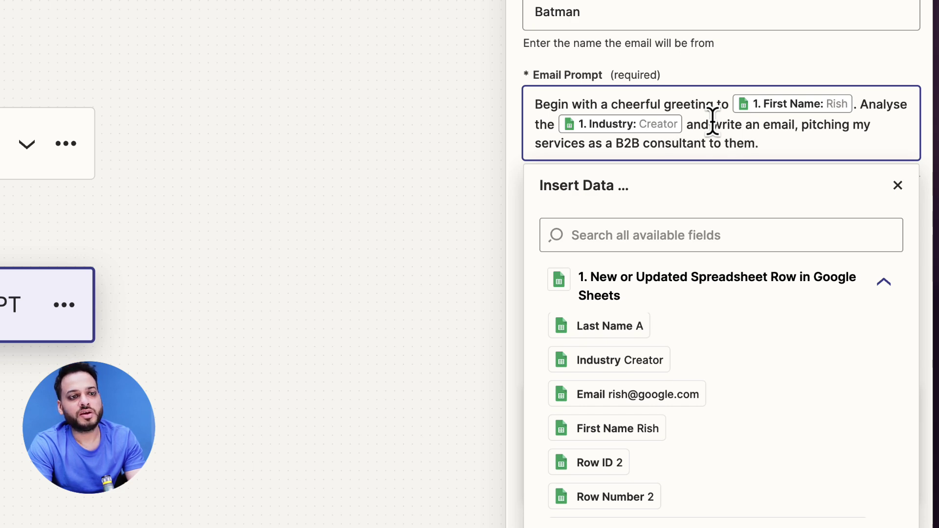
Step: Add lines asking for Industry benefits in 5 bullet points, ending with an online consultation request
key(Return)
key(Return)
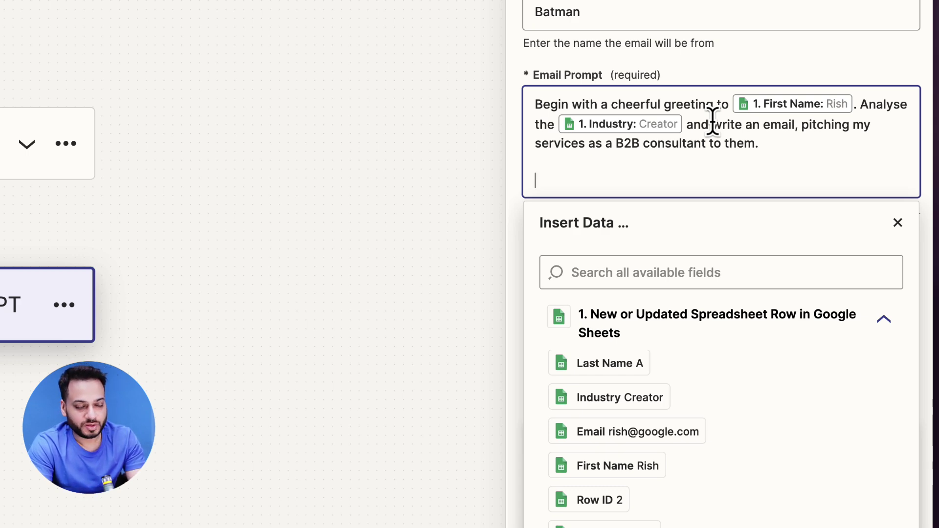
text(Be cheerful, professional)
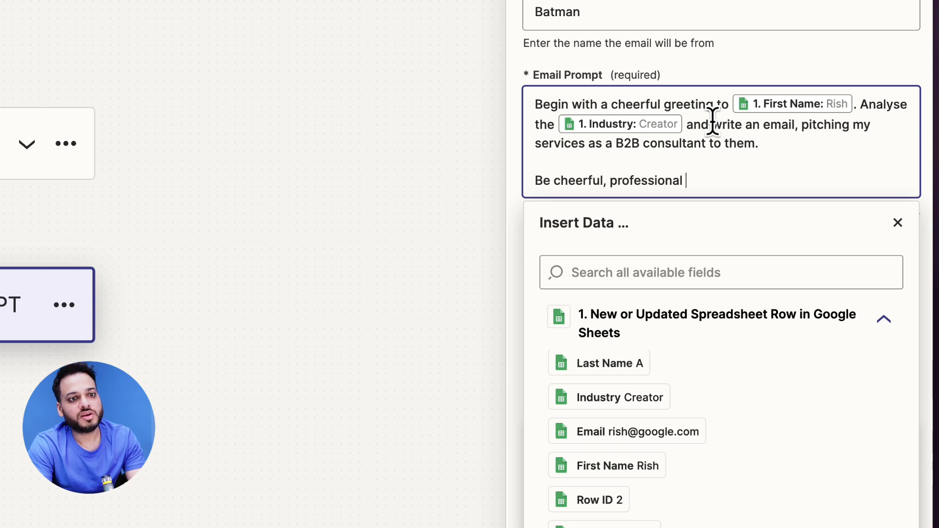
text( and include ho)
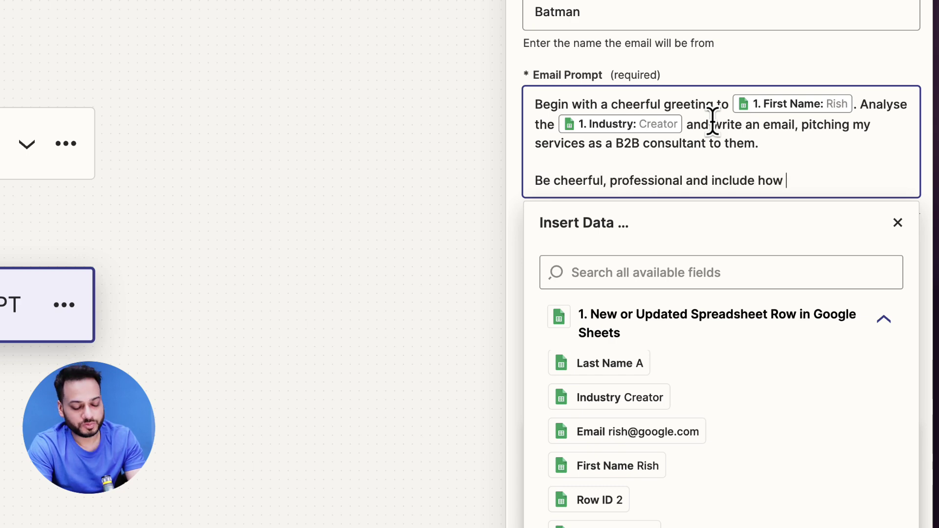
text(w the)
click(643, 399)
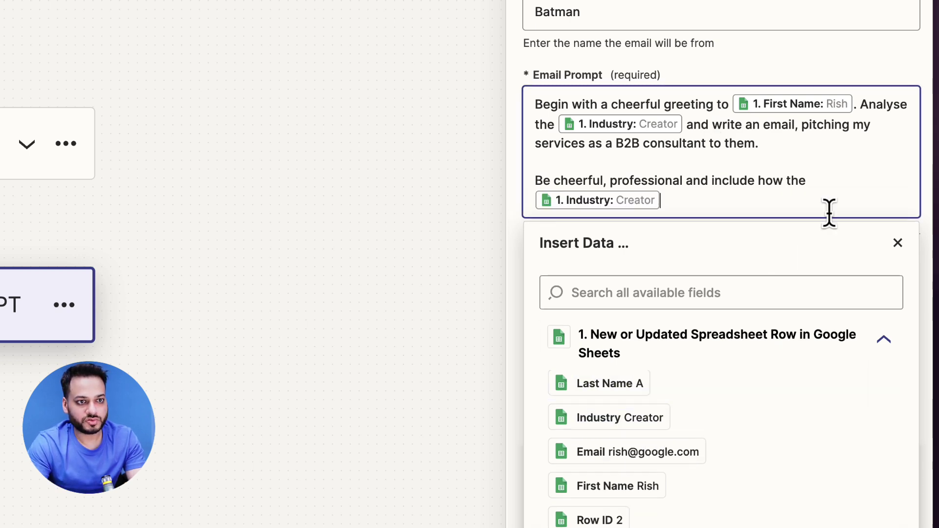
text(can benefit from my services using 5 bul)
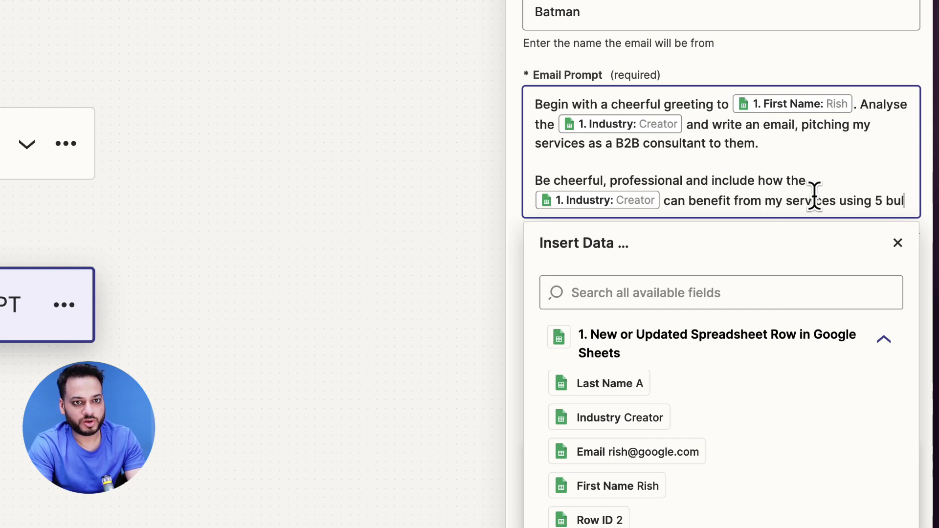
text(let points and)
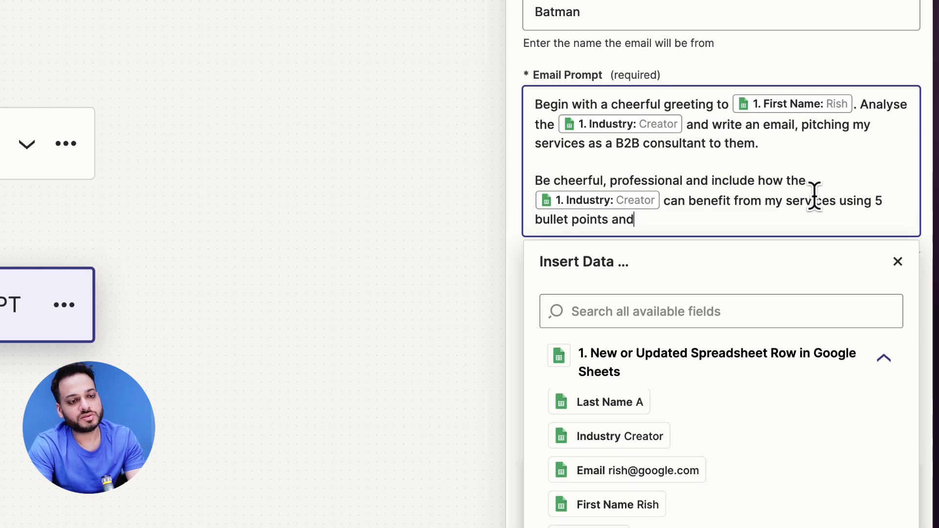
text( a paragraph)
key(Return)
key(Return)
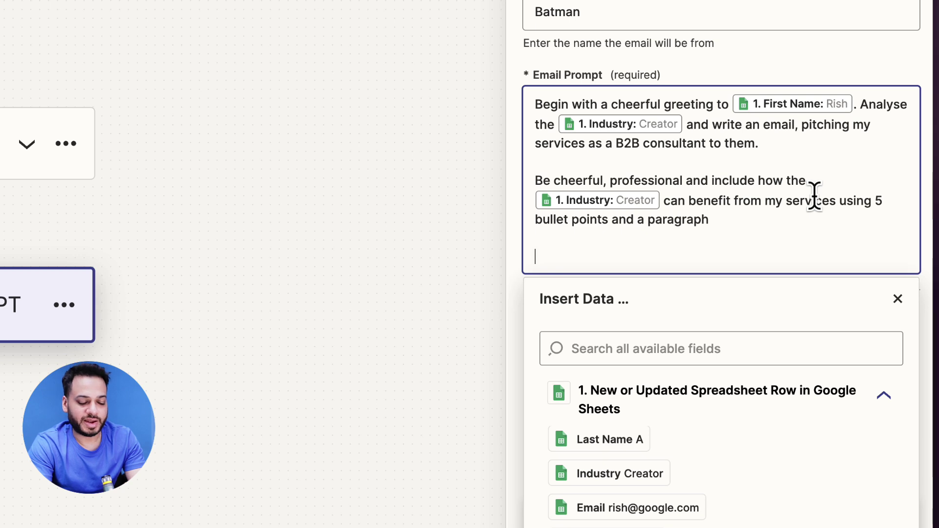
text(End the em)
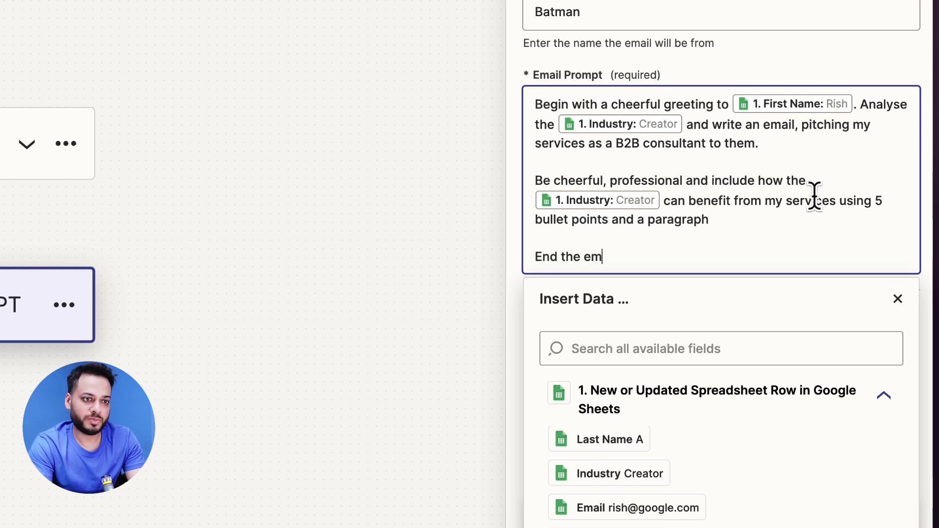
text(ail with respectfully asking for a time for an o)
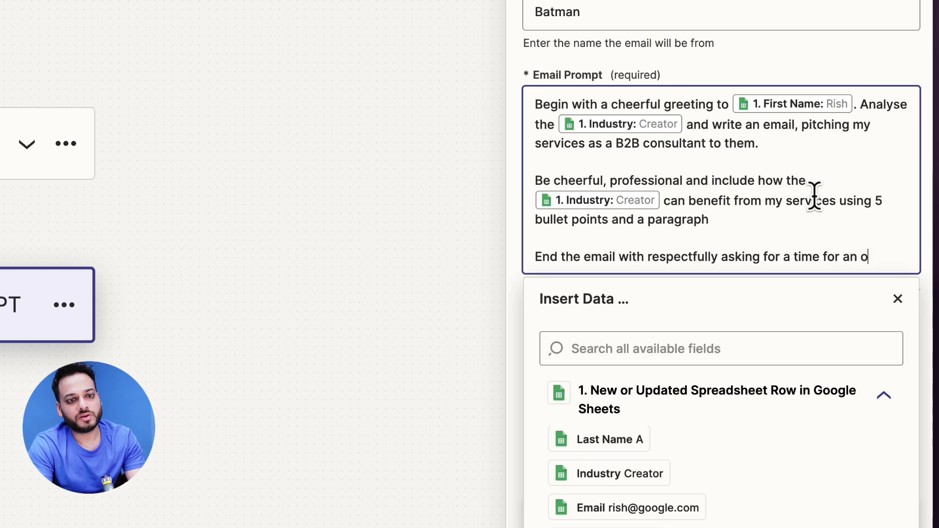
text(consultation)
Step: Set the email tone to Formal, keeping the body type as Plain Text
click(837, 54)
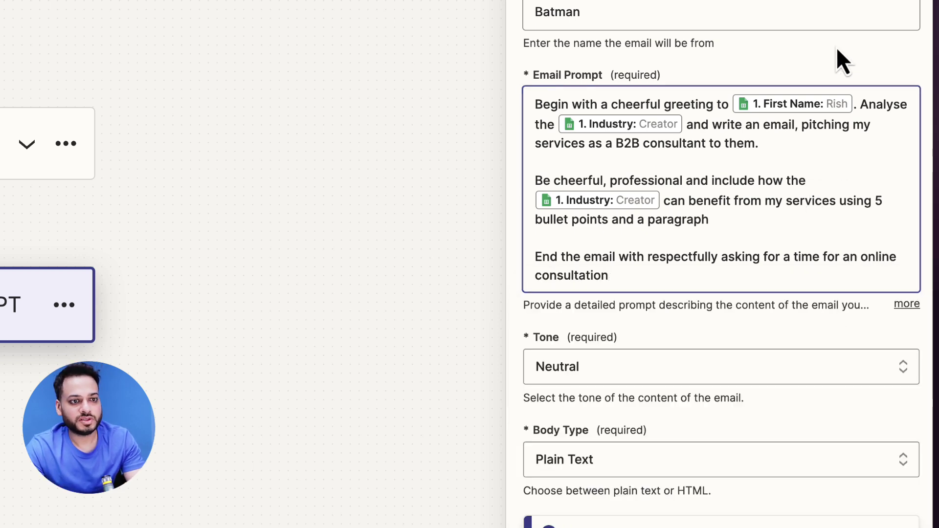
scroll(851, 401, down, 3)
click(660, 234)
scroll(672, 391, down, 2)
click(631, 342)
click(672, 221)
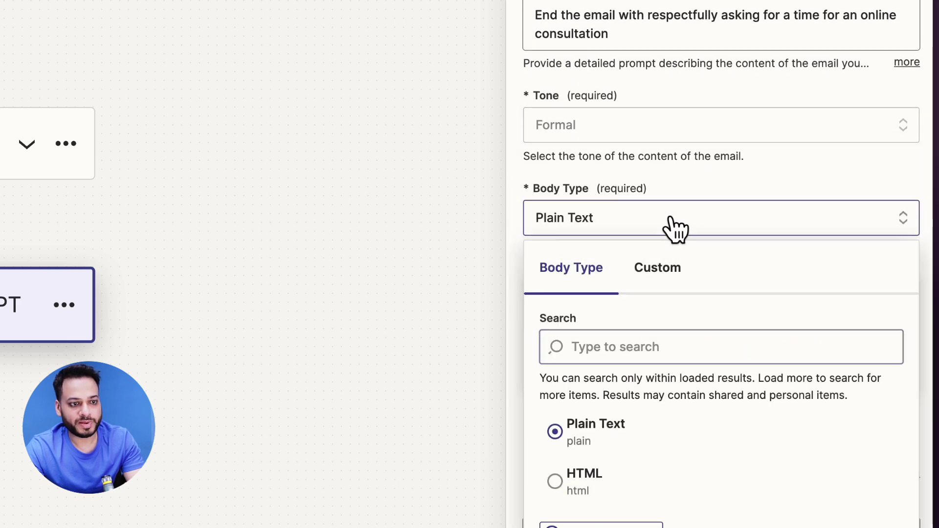
scroll(712, 226, down, 2)
click(755, 79)
scroll(765, 182, down, 2)
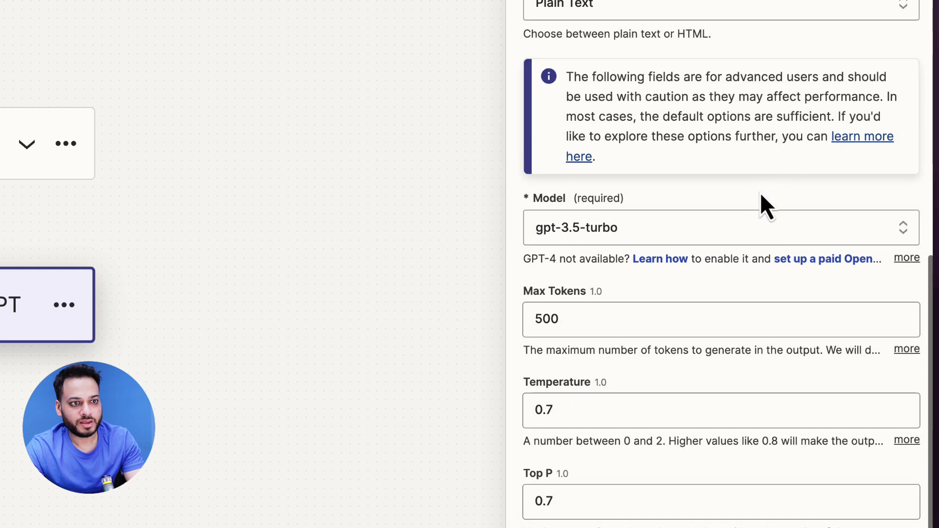
Step: Choose the gpt-3.5-turbo-16k model and raise Max Tokens from 500 to 1000
click(659, 235)
scroll(618, 431, down, 3)
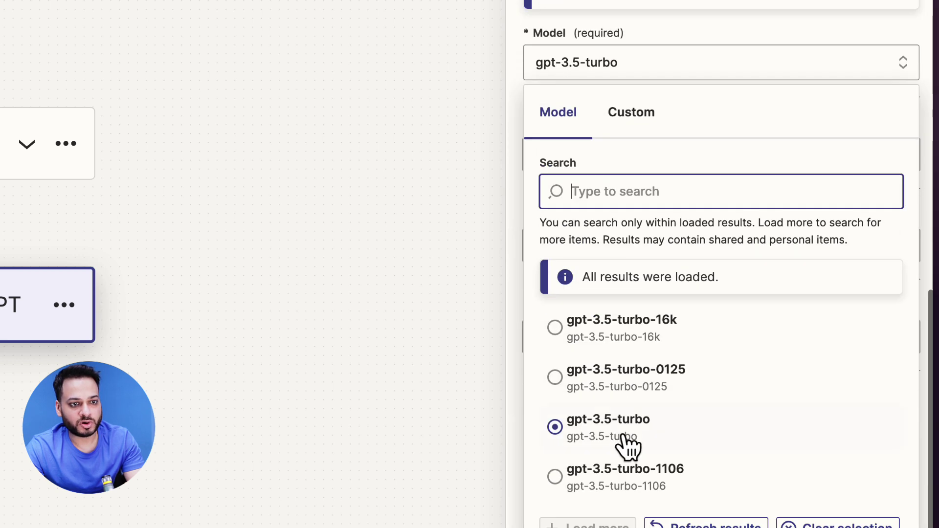
click(594, 338)
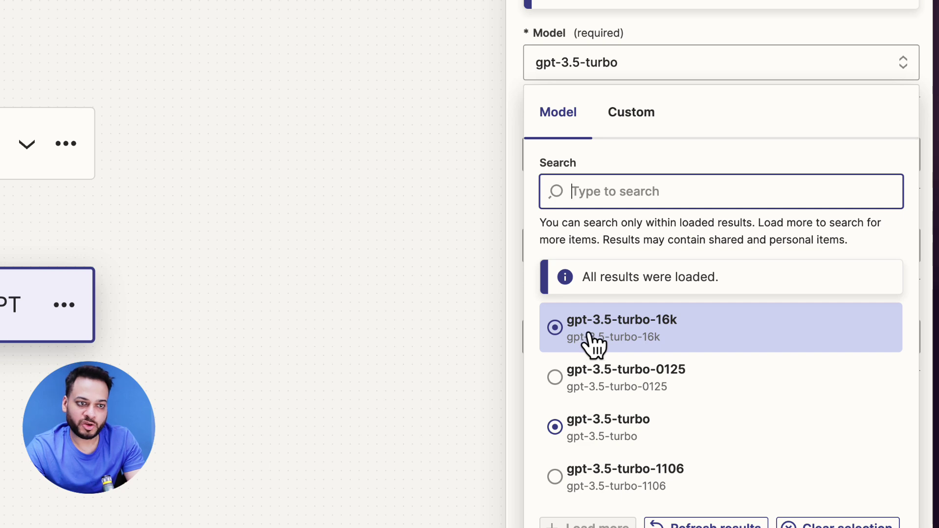
click(625, 340)
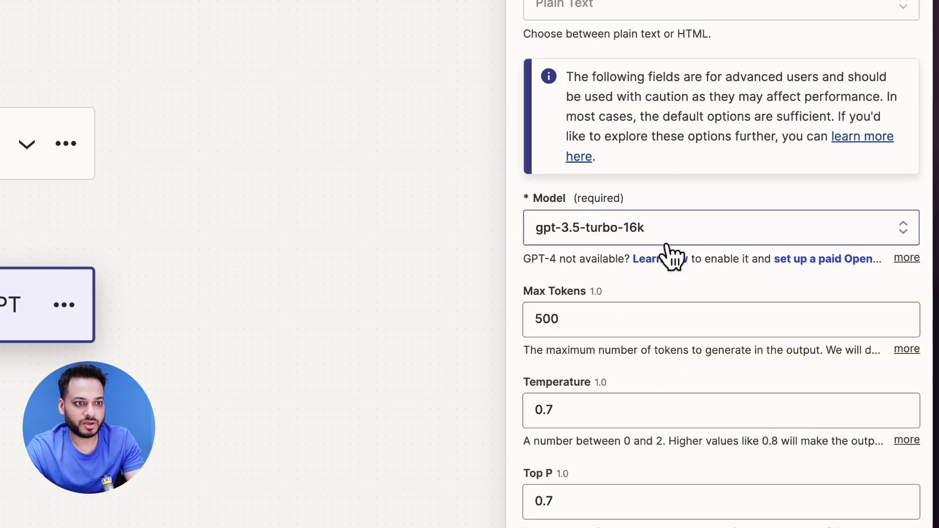
click(572, 318)
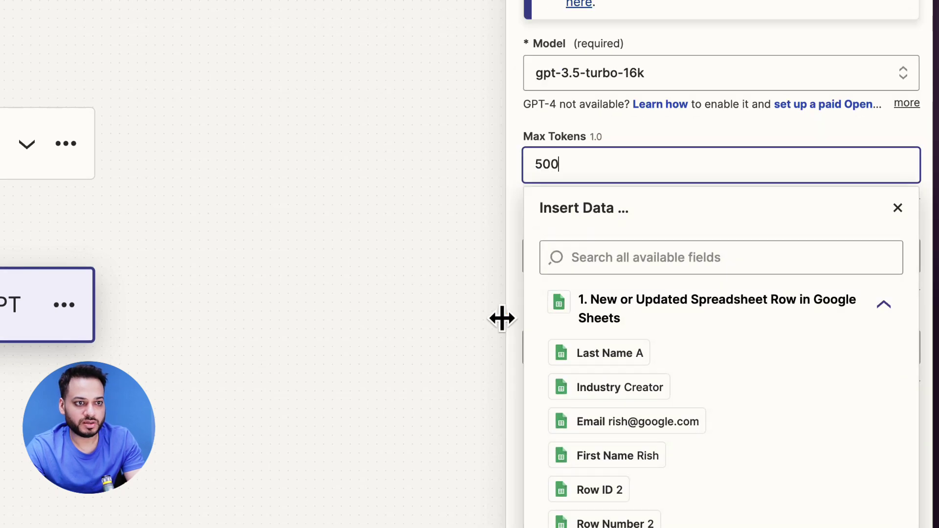
double_click(625, 171)
text(1000)
click(734, 42)
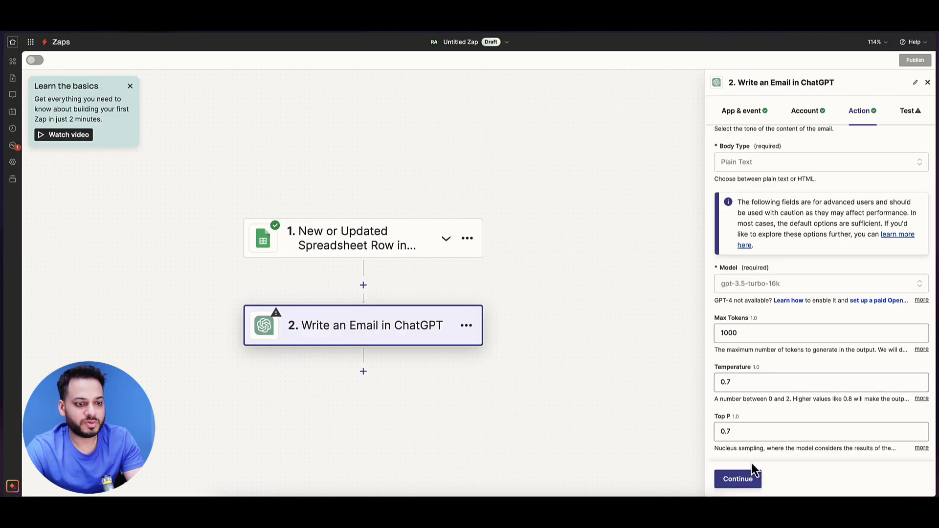
Step: Test the ChatGPT step, retrying after the quota error until a subject and email body are generated
click(743, 480)
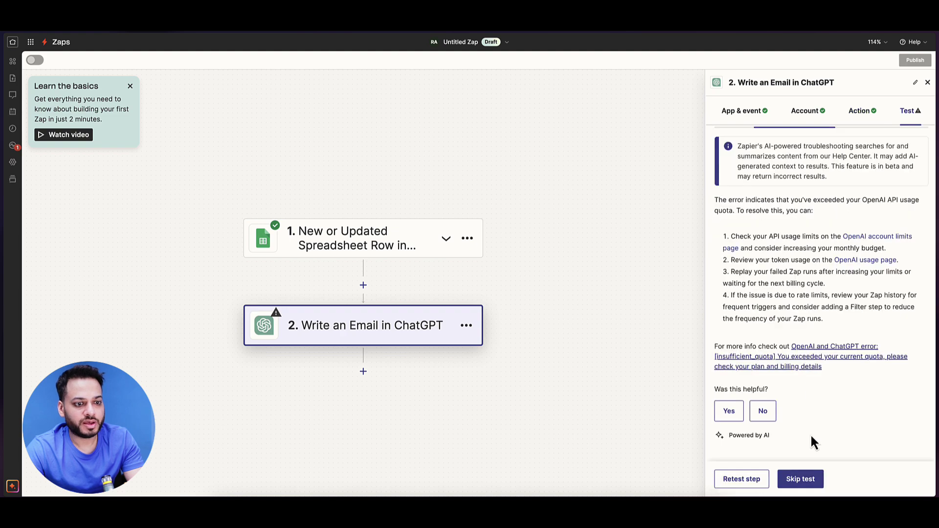
click(755, 485)
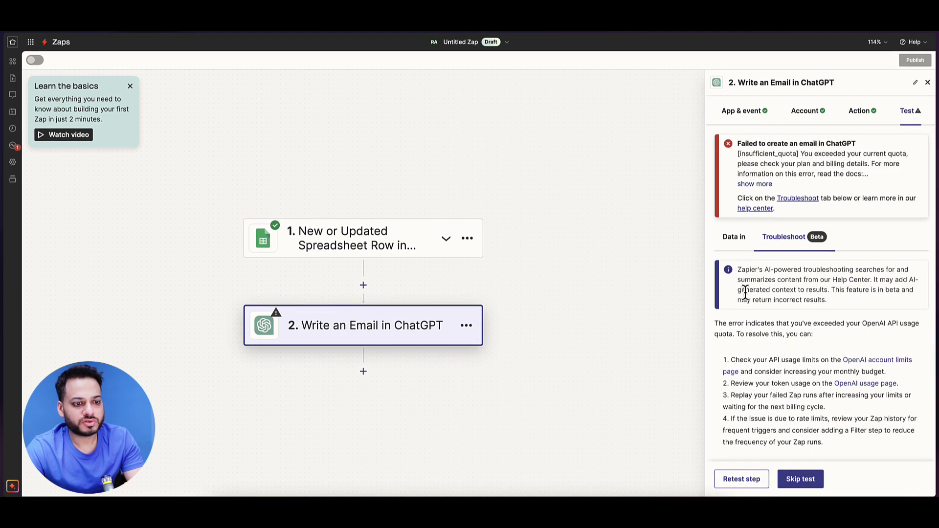
scroll(758, 324, down, 2)
click(756, 479)
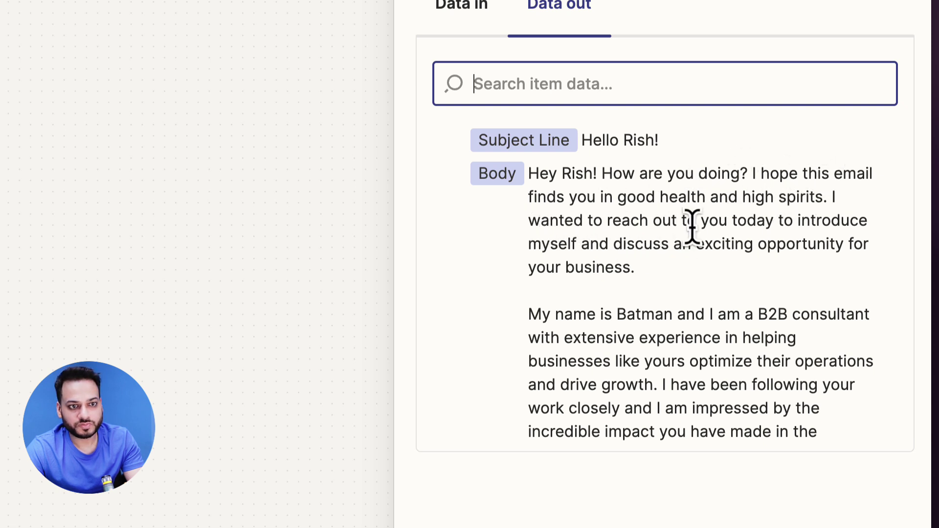
scroll(683, 235, down, 3)
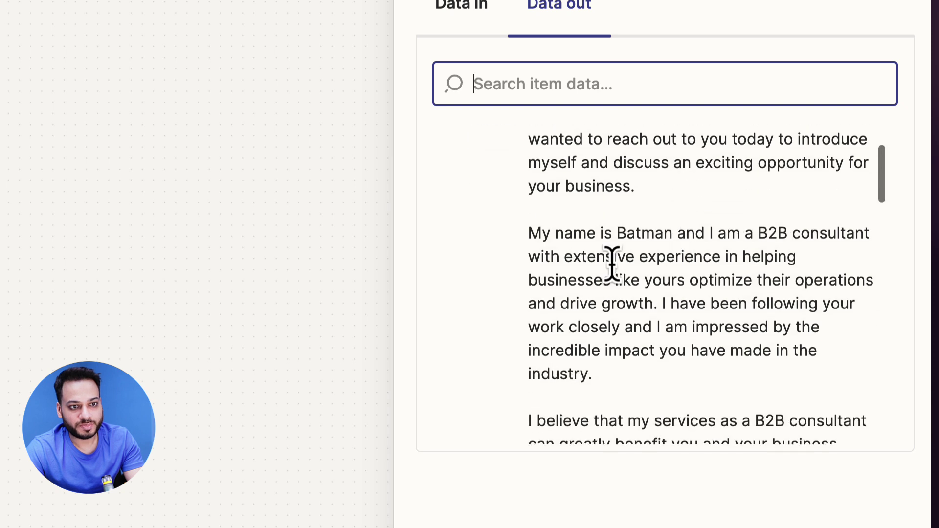
scroll(644, 258, down, 3)
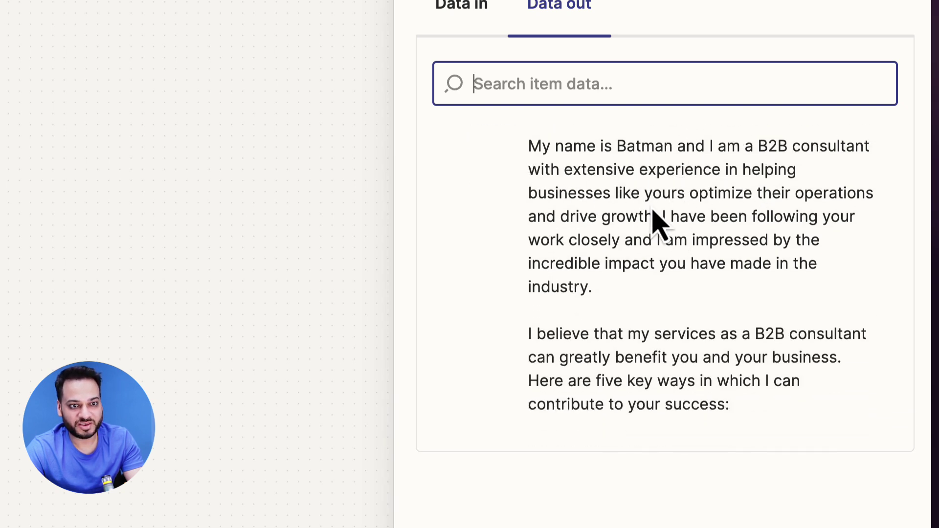
scroll(585, 279, down, 5)
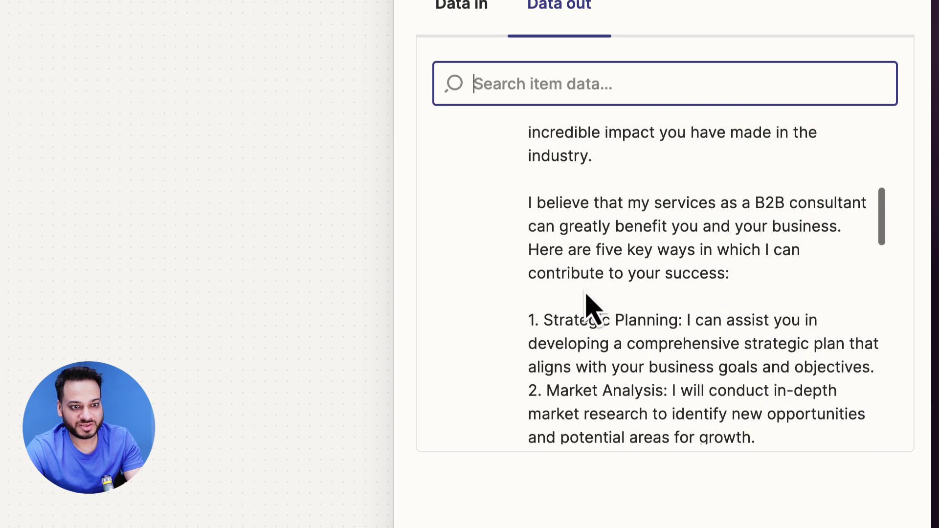
scroll(586, 295, down, 9)
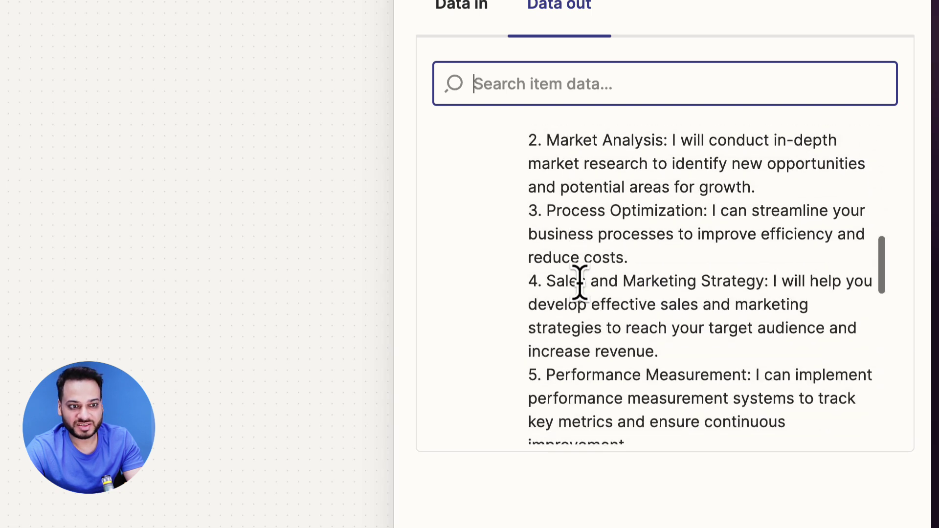
scroll(580, 281, down, 10)
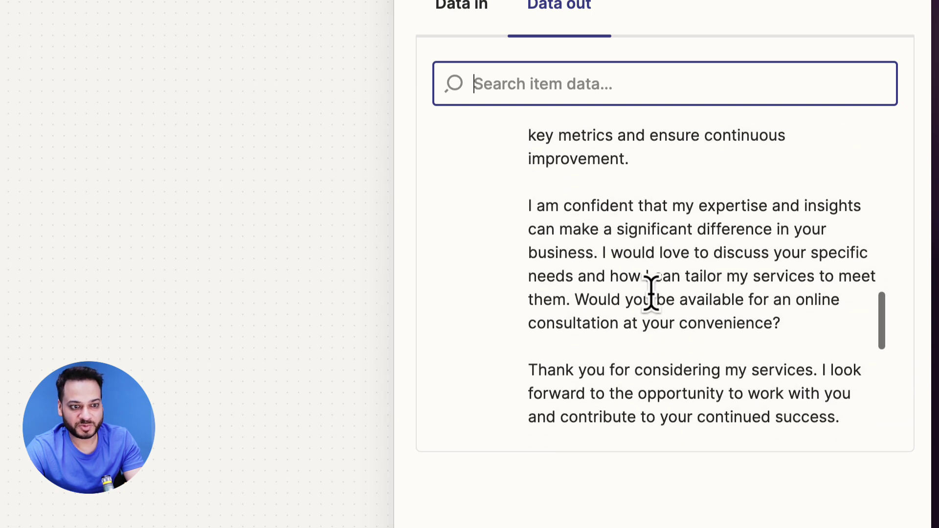
scroll(651, 293, down, 6)
scroll(597, 294, up, 20)
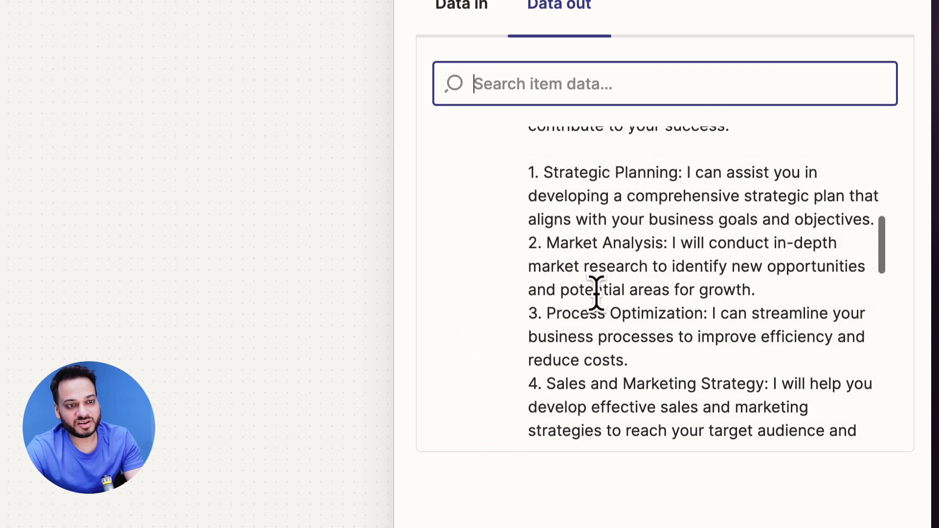
scroll(596, 294, up, 1)
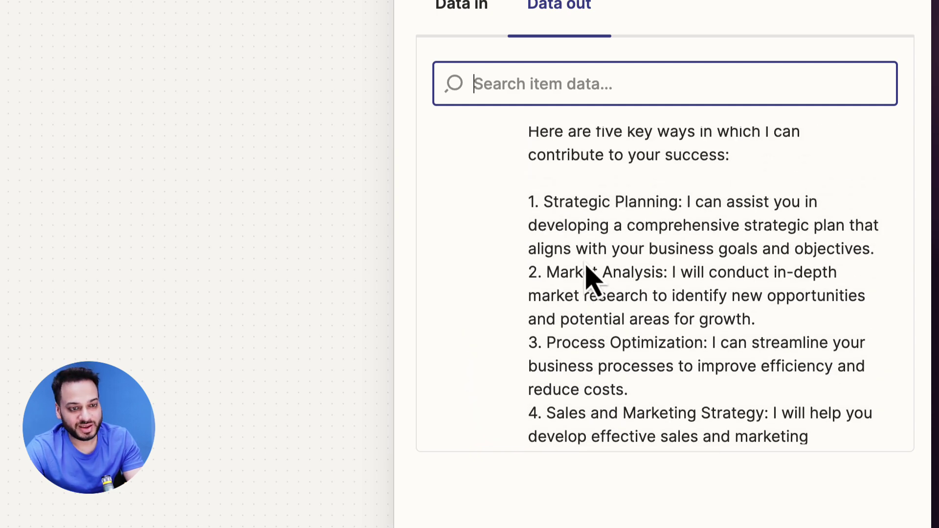
scroll(593, 279, down, 4)
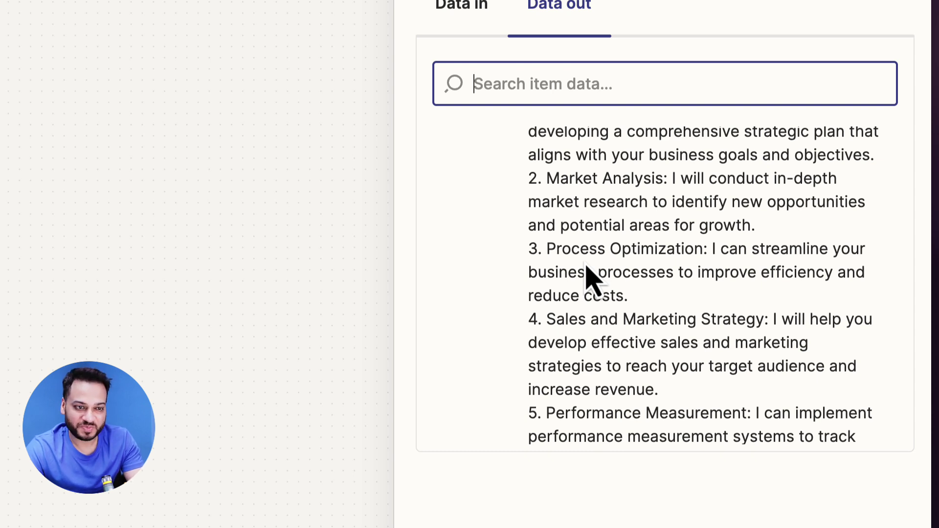
scroll(583, 263, up, 1)
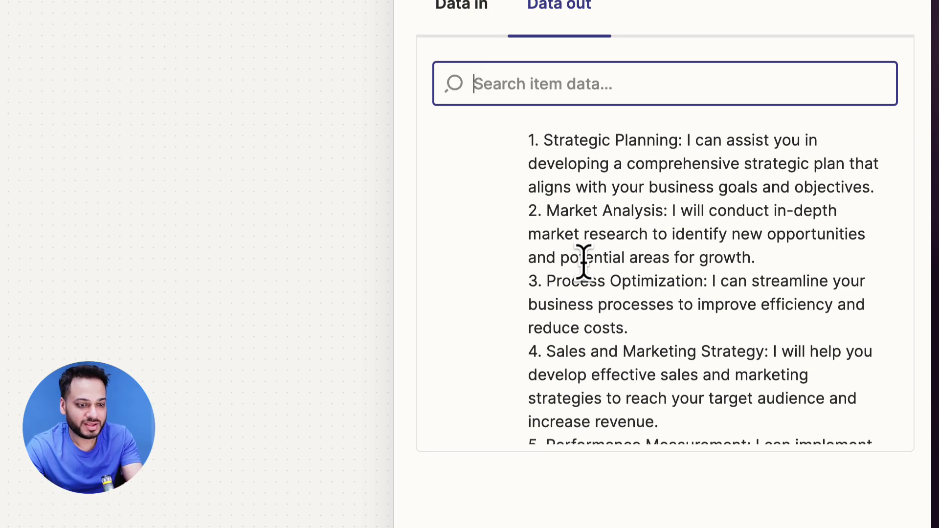
scroll(583, 261, down, 10)
Step: Publish the Zap, dismiss the 'Your Zap is on!' notice, and reopen it with Edit Zap
click(298, 304)
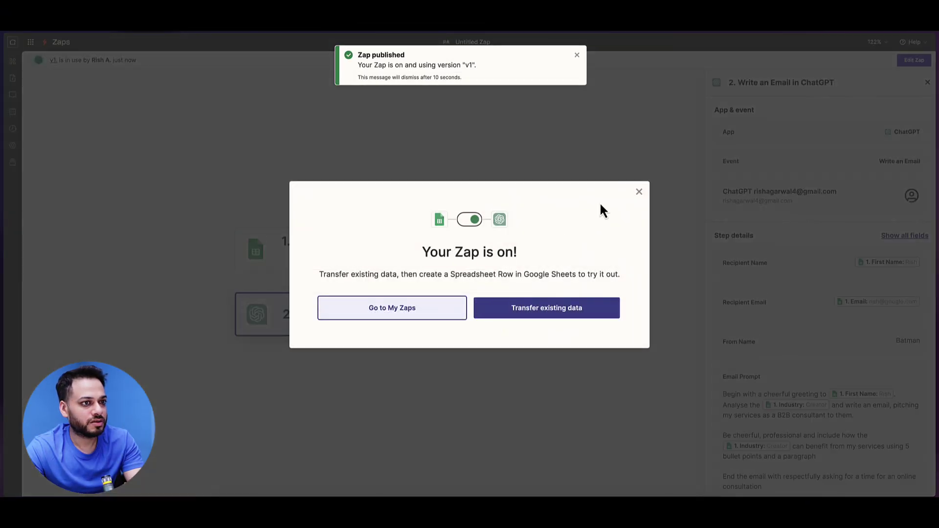
click(638, 193)
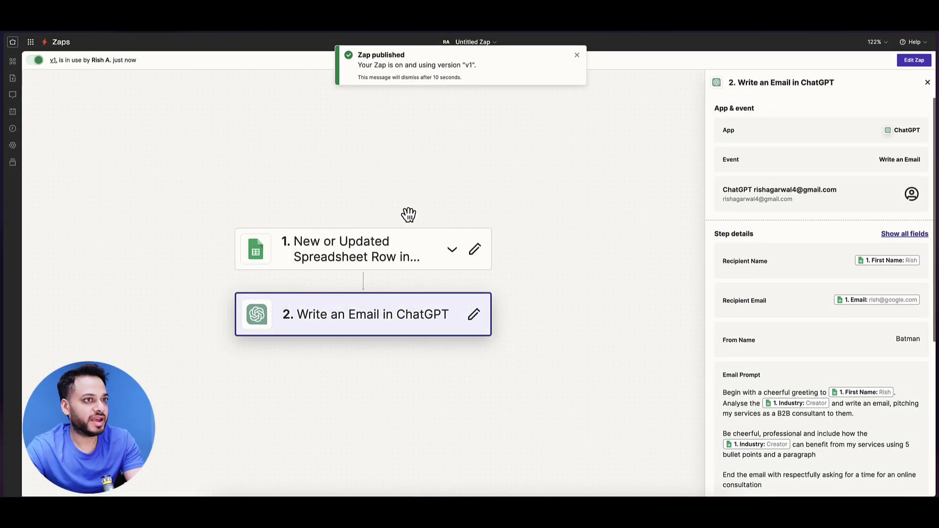
click(913, 60)
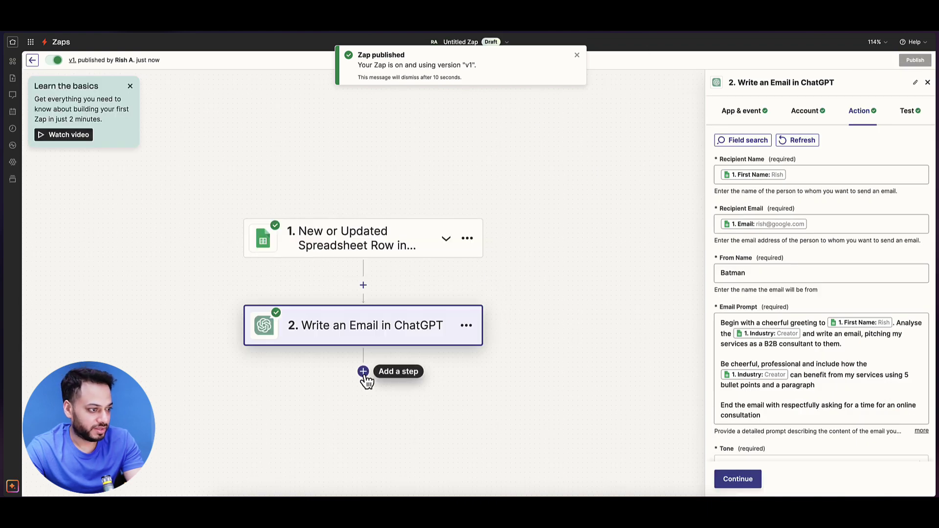
Step: Add a third Gmail step with the Create Draft event using the connected account
click(364, 373)
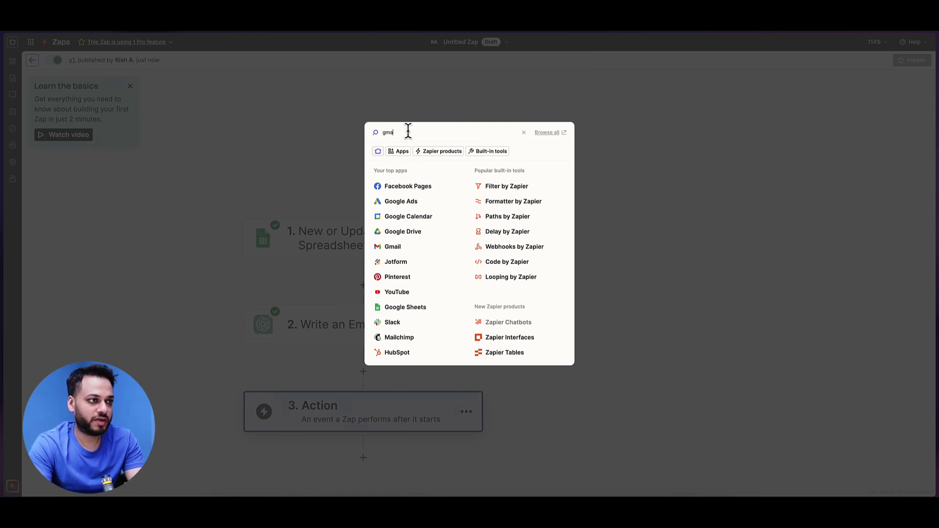
text(il)
click(415, 155)
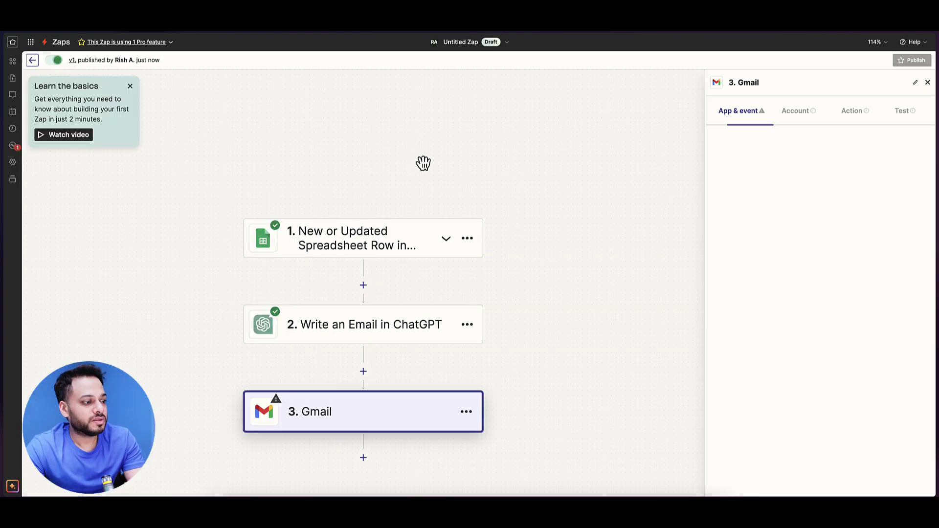
click(755, 188)
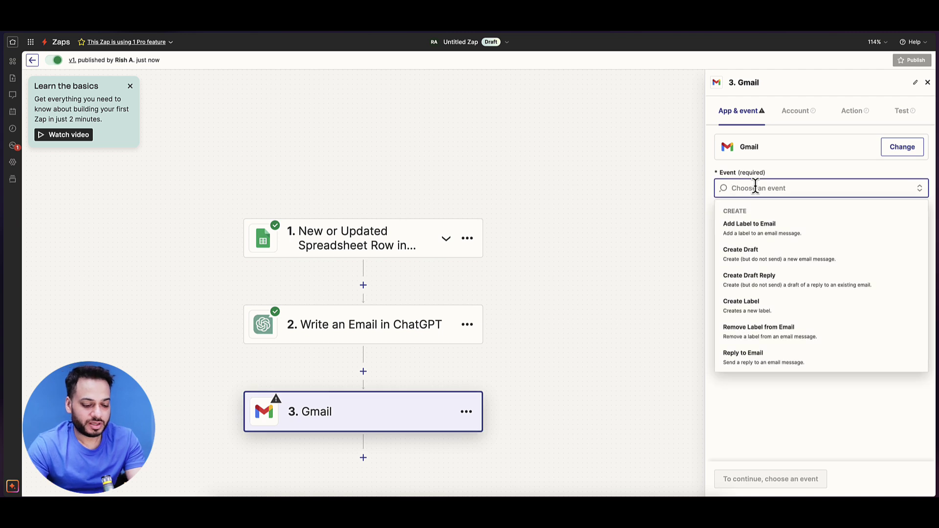
text(drf)
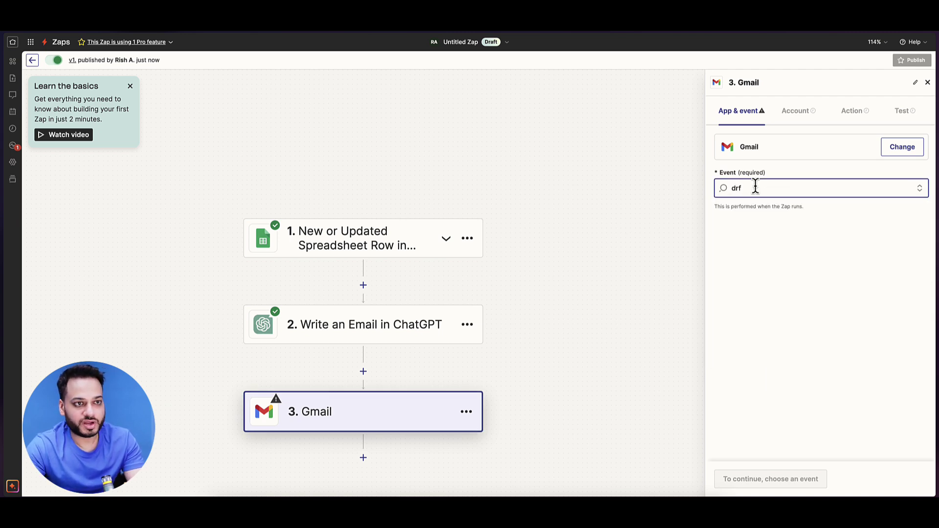
key(BackSpace)
text(aft)
click(780, 236)
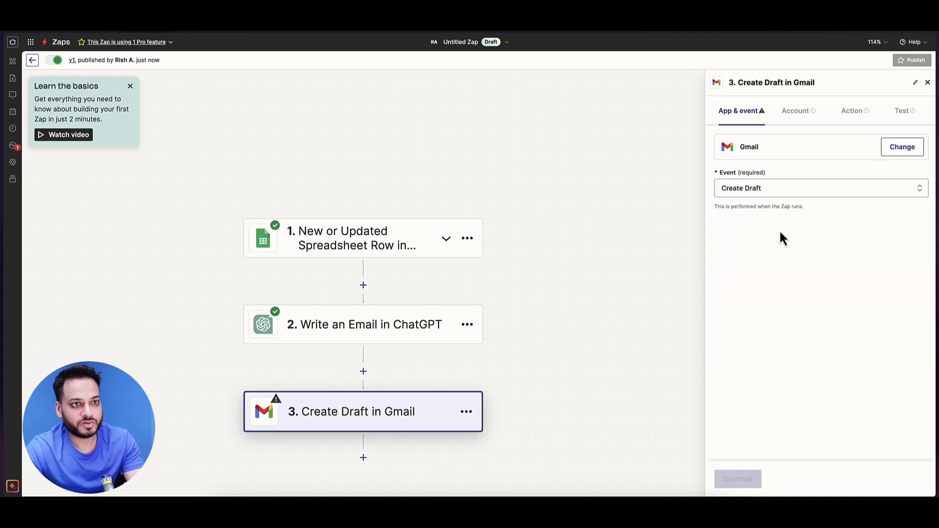
click(743, 483)
click(738, 480)
Step: Set the draft's Subject to 'Hey' plus Last Name and its To address to the lead's Email
click(752, 172)
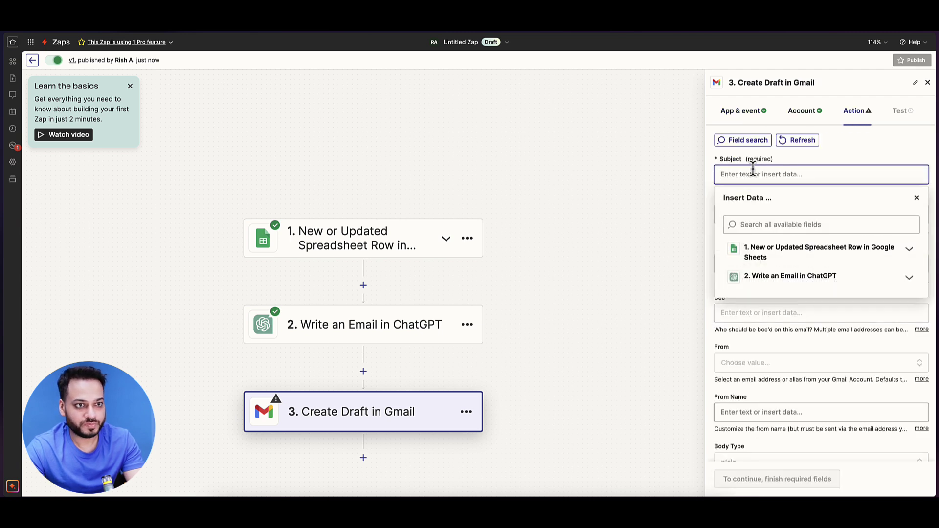
text(Hey)
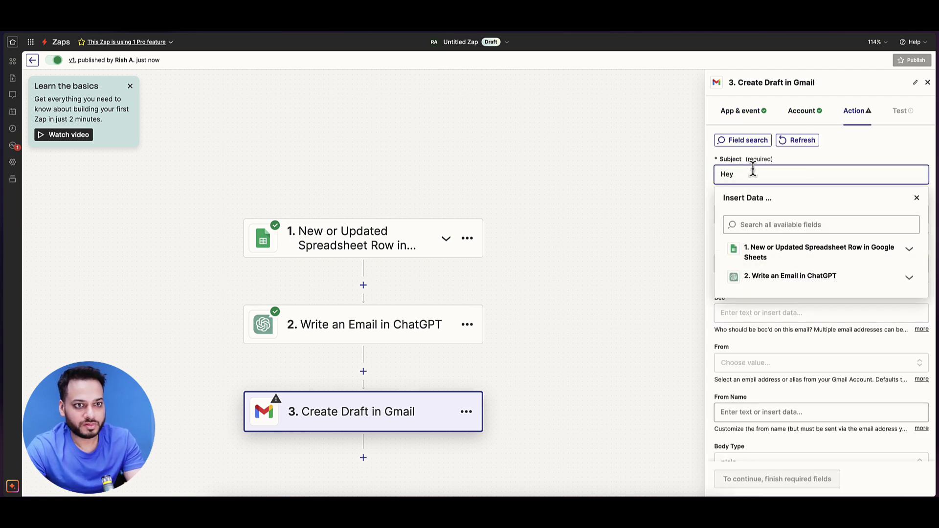
click(803, 262)
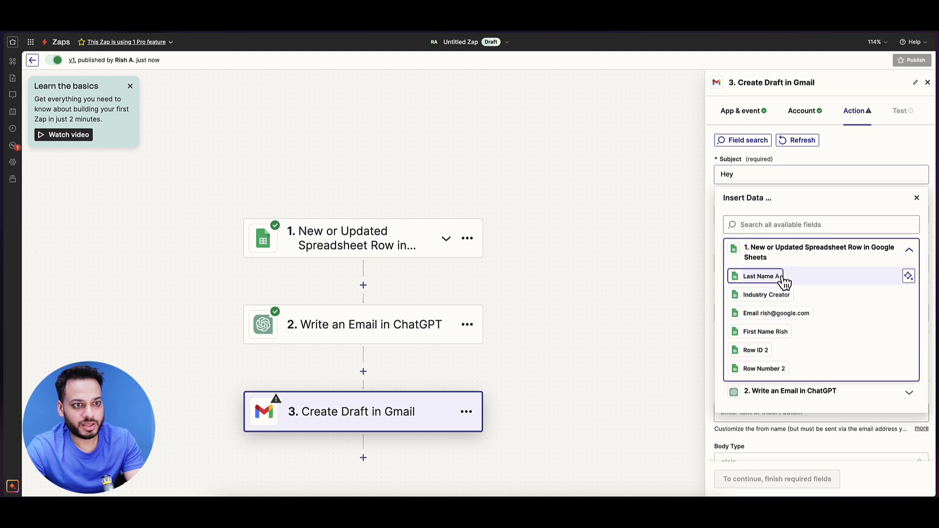
click(782, 280)
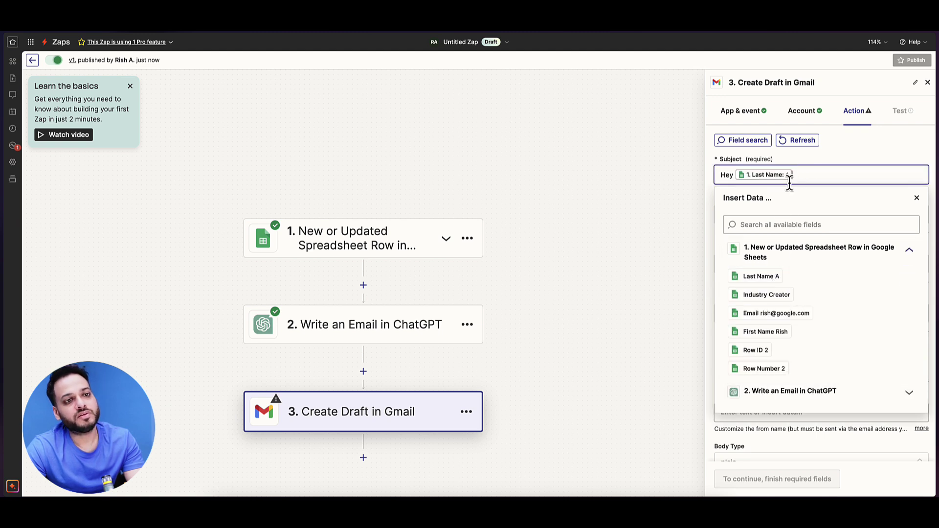
key(BackSpace)
key(BackSpace)
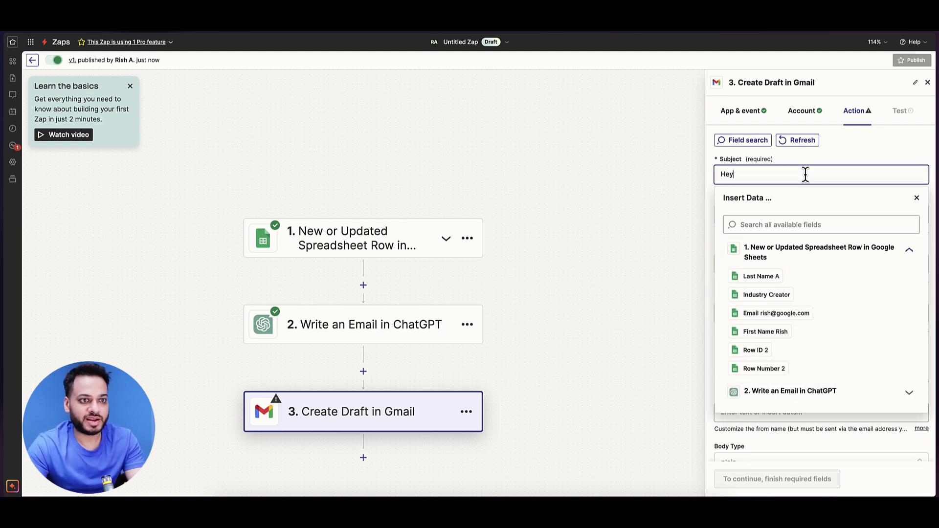
click(773, 277)
click(840, 157)
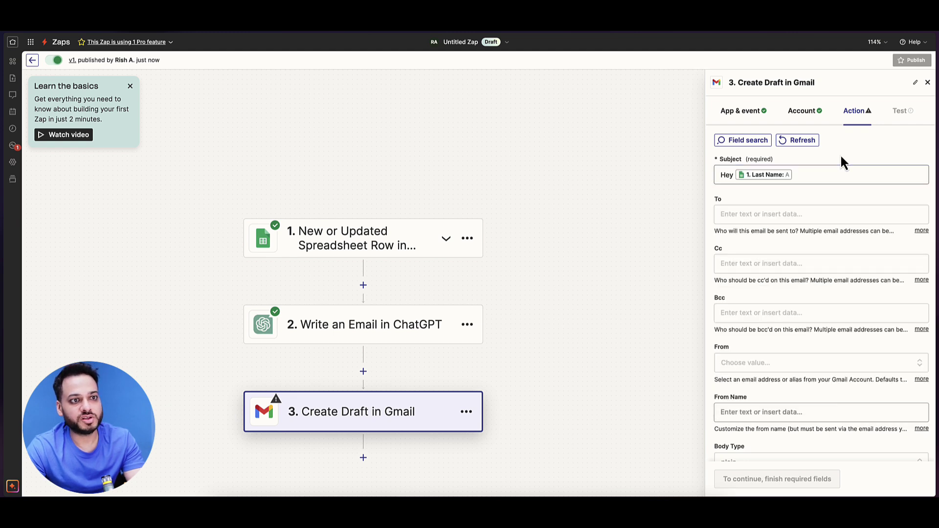
click(798, 215)
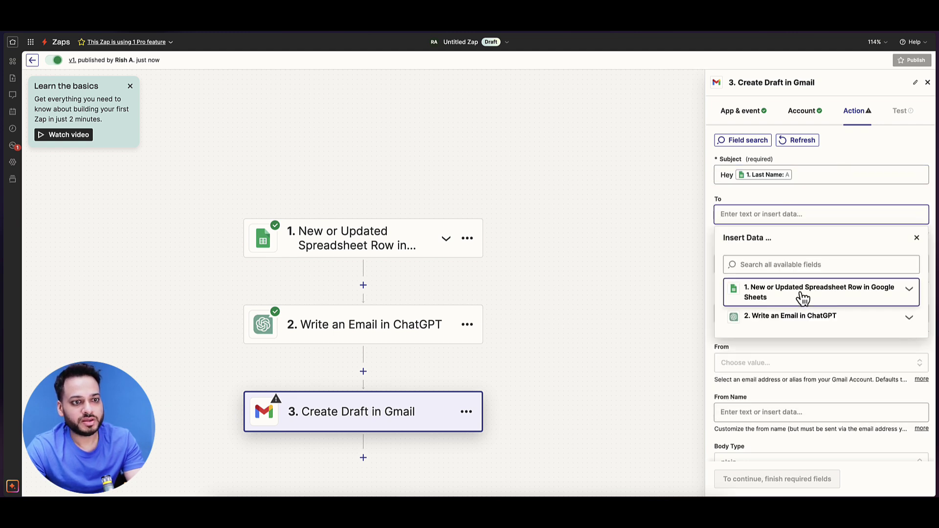
click(802, 296)
click(797, 354)
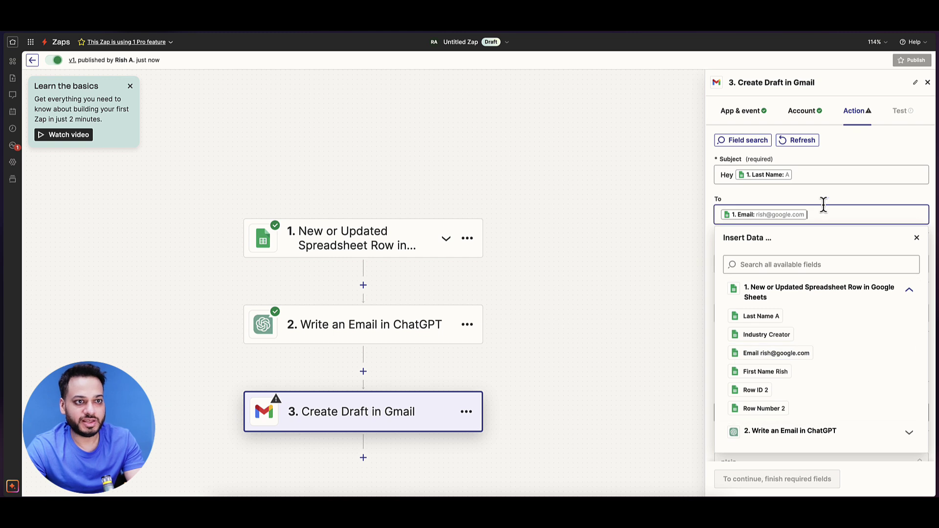
click(824, 223)
Step: Enter a custom sender e-mail address as the From address
scroll(824, 225, down, 2)
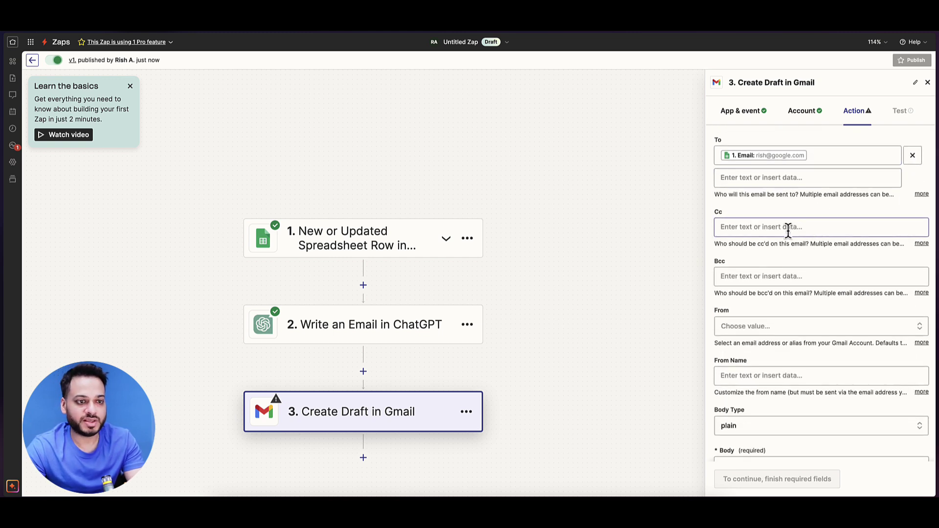
scroll(788, 230, down, 3)
click(790, 247)
click(781, 273)
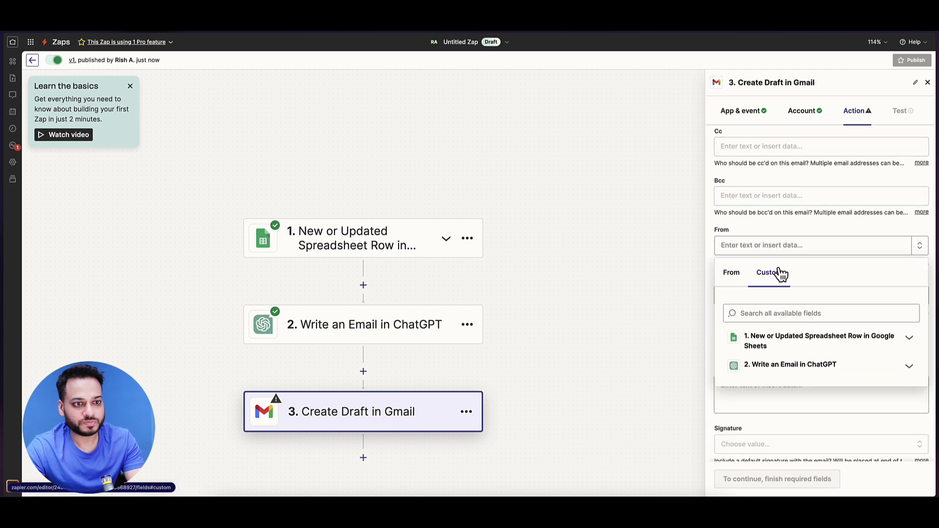
click(781, 246)
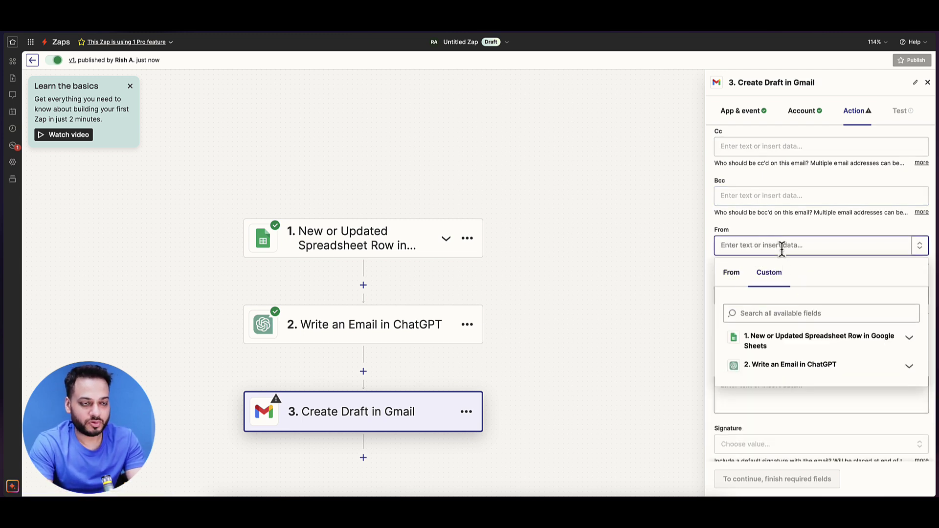
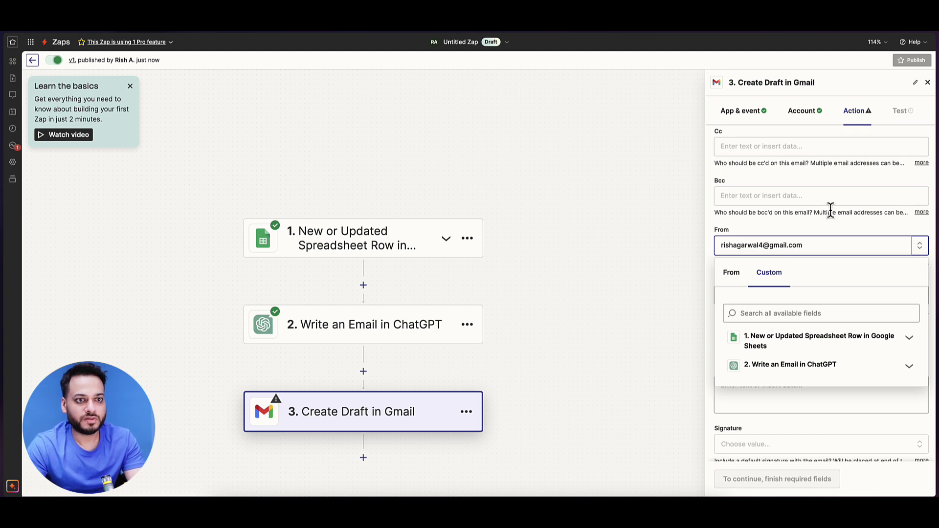
click(826, 215)
scroll(820, 235, down, 1)
scroll(820, 233, down, 1)
Step: Set From Name to Batman and map ChatGPT's Body output into the email body
click(791, 212)
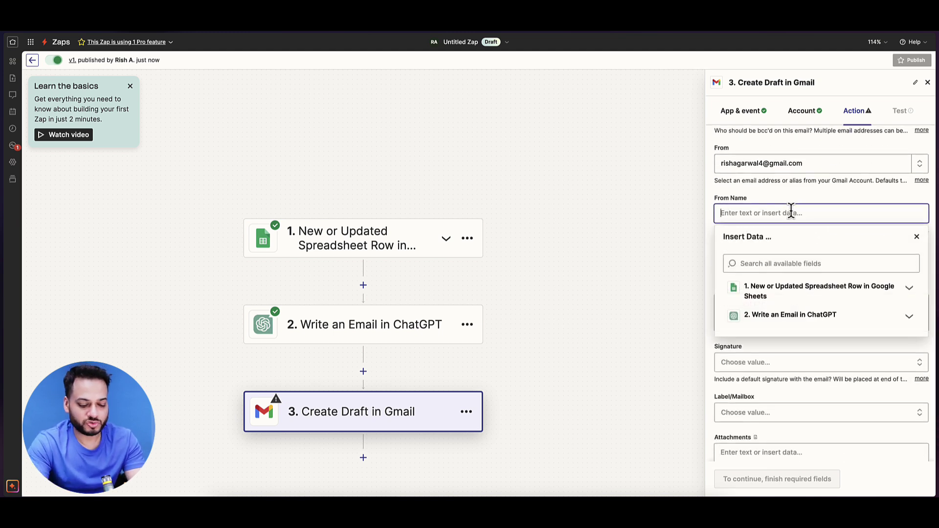
text(Batman)
scroll(826, 254, down, 1)
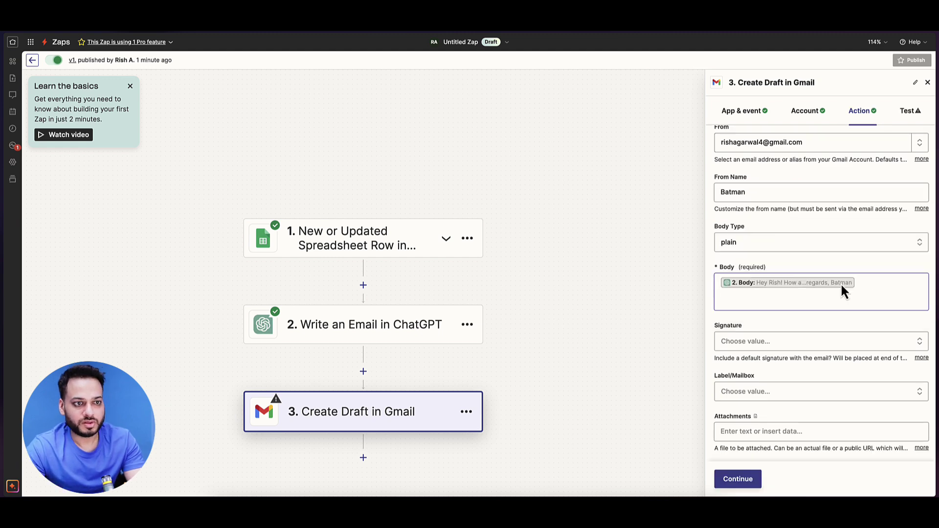
click(841, 284)
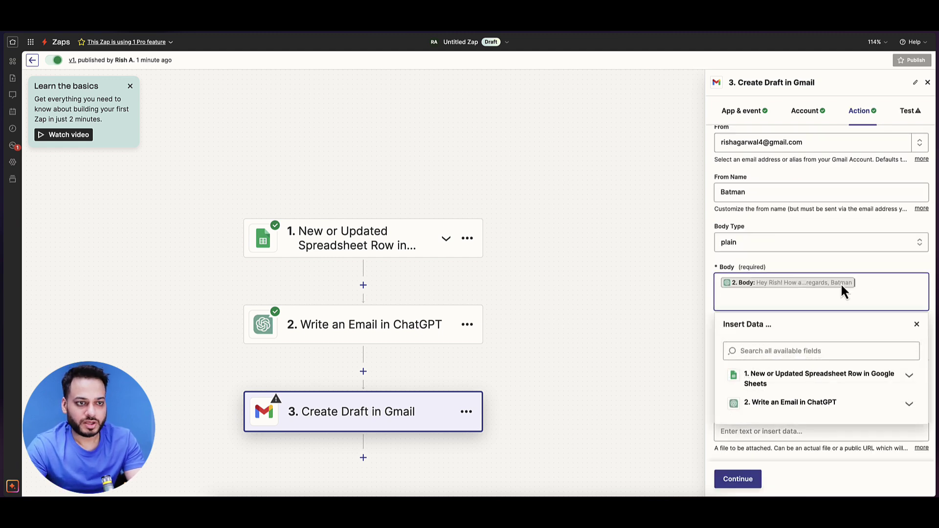
click(807, 403)
scroll(815, 409, down, 1)
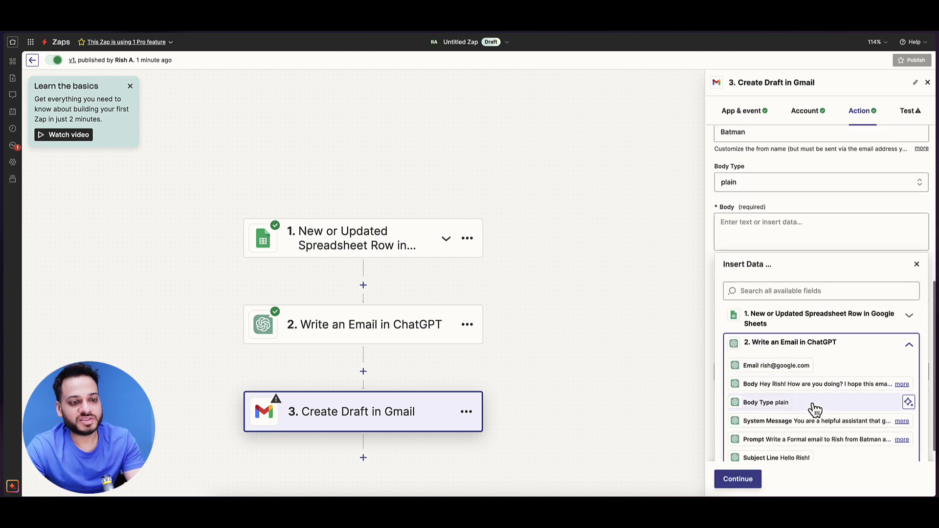
click(768, 385)
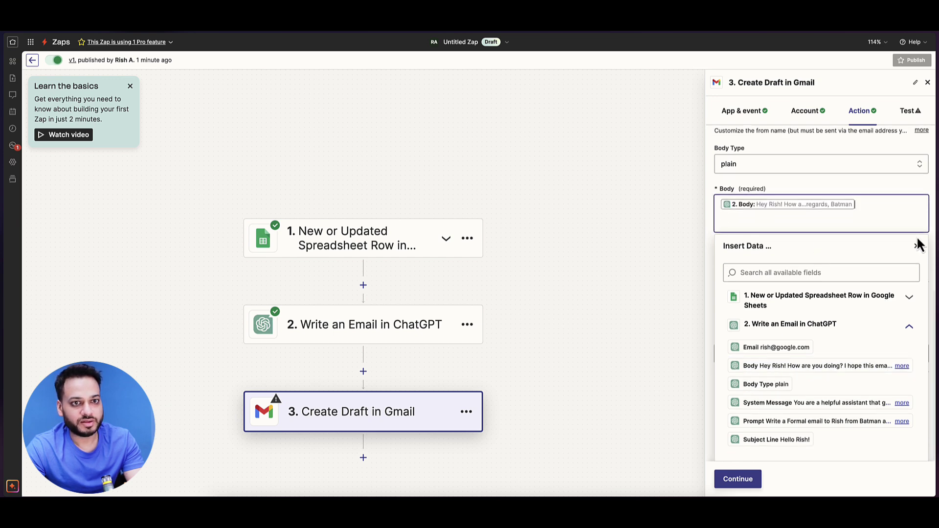
click(916, 245)
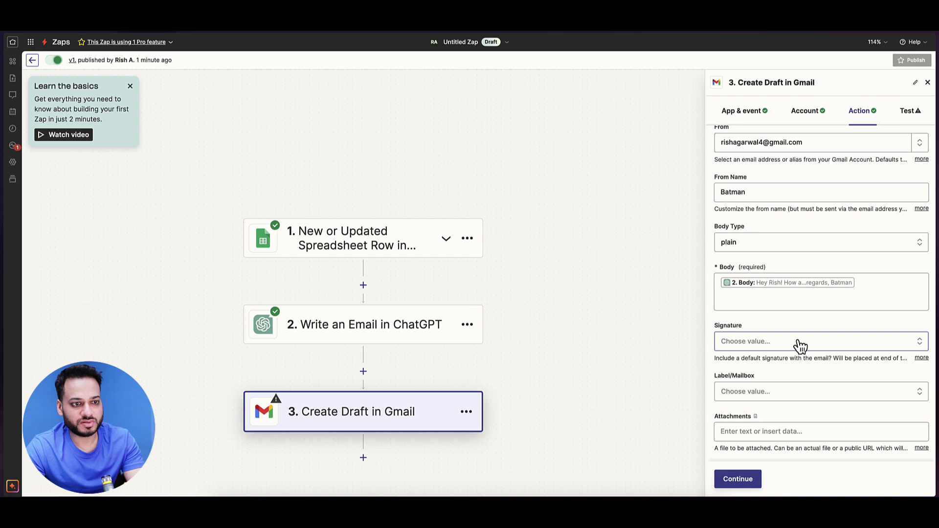
Step: Leave the Gmail draft's Signature and Label/Mailbox fields empty and continue to testing
click(801, 347)
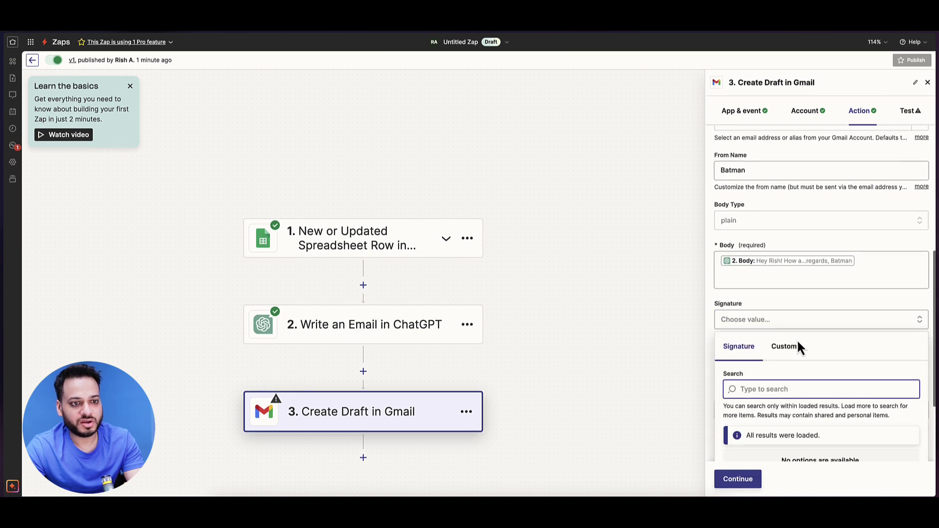
click(813, 277)
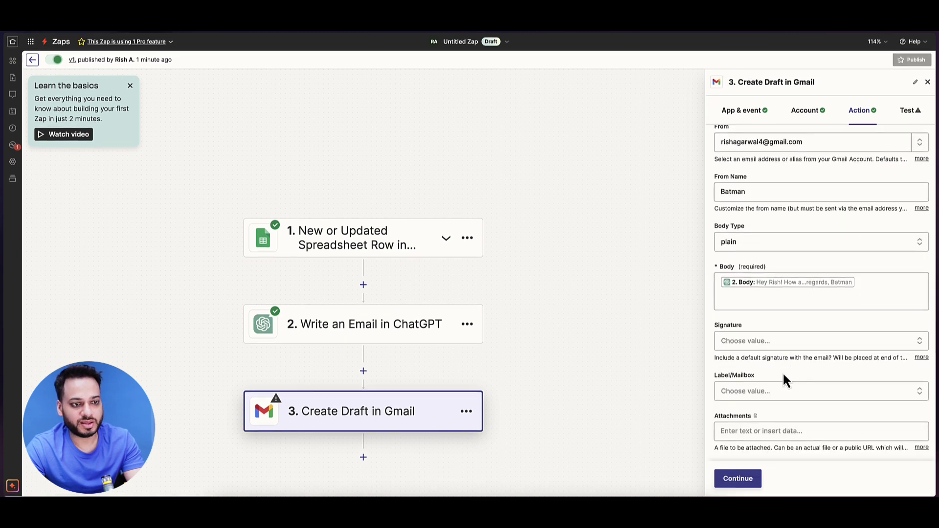
click(767, 394)
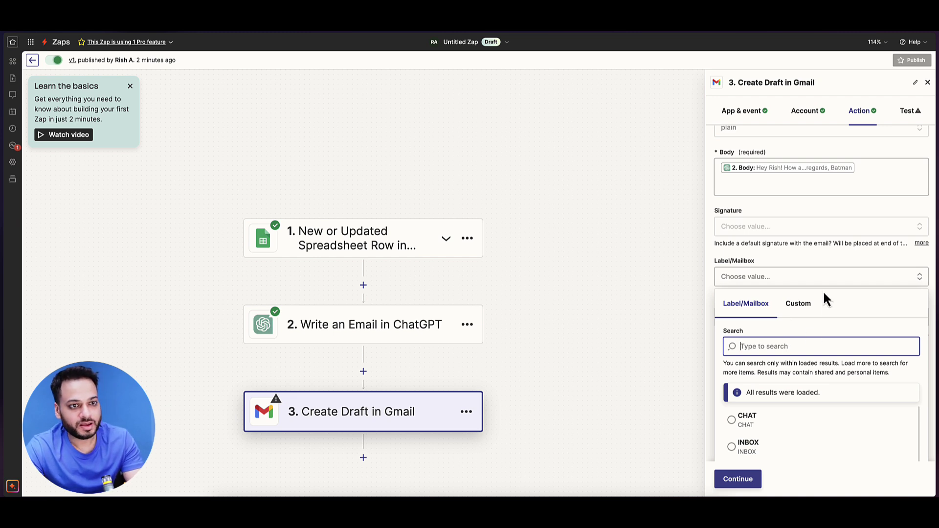
key(Escape)
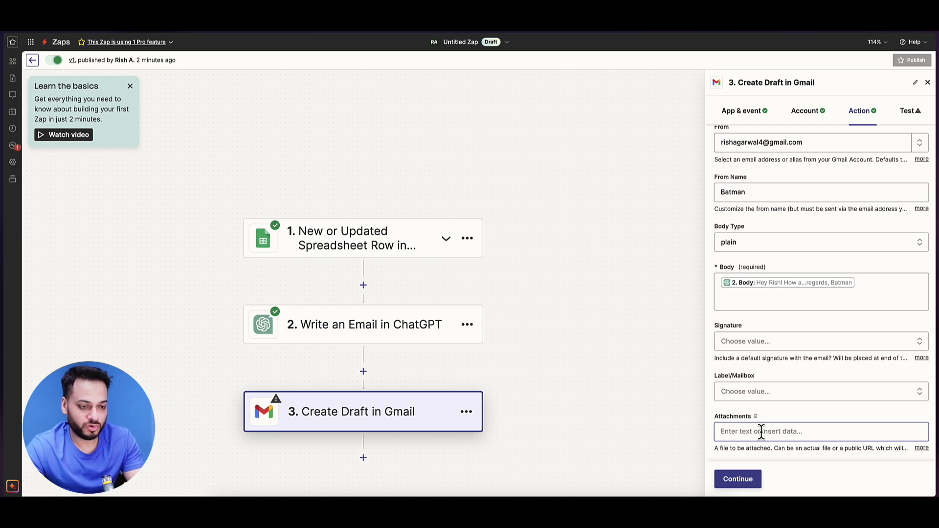
click(753, 478)
Step: Test the Gmail Create Draft step so a sample draft is sent to Gmail
click(795, 481)
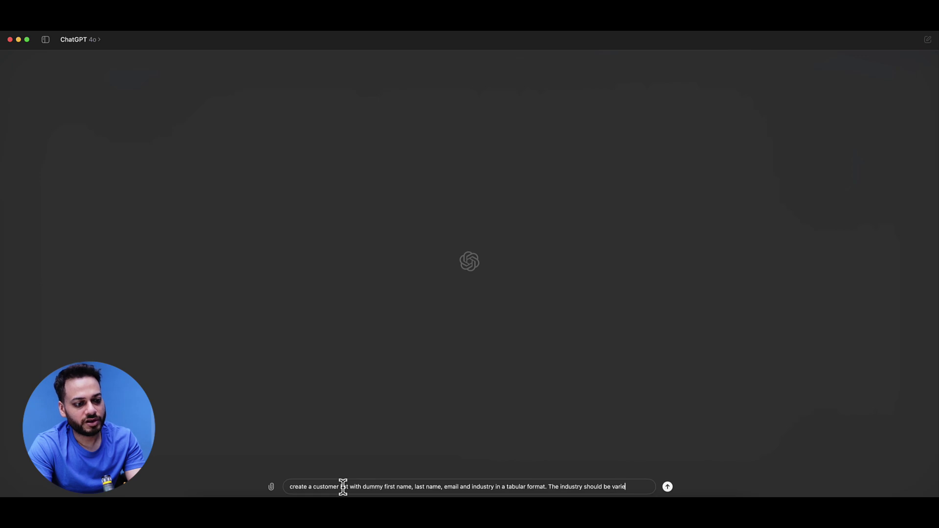
Step: Finish the ChatGPT prompt for 10 dummy customers with varied industries and submit it
text(om all domains)
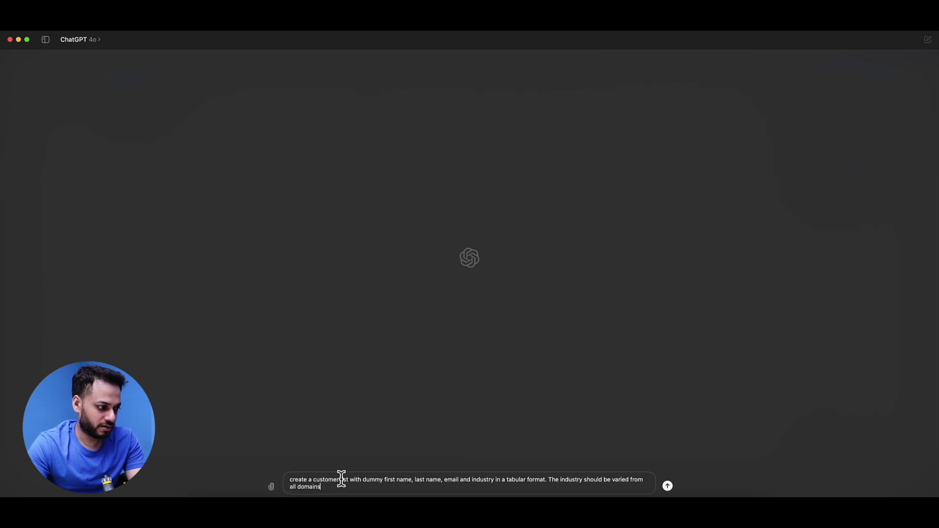
click(312, 479)
text(10)
key(Return)
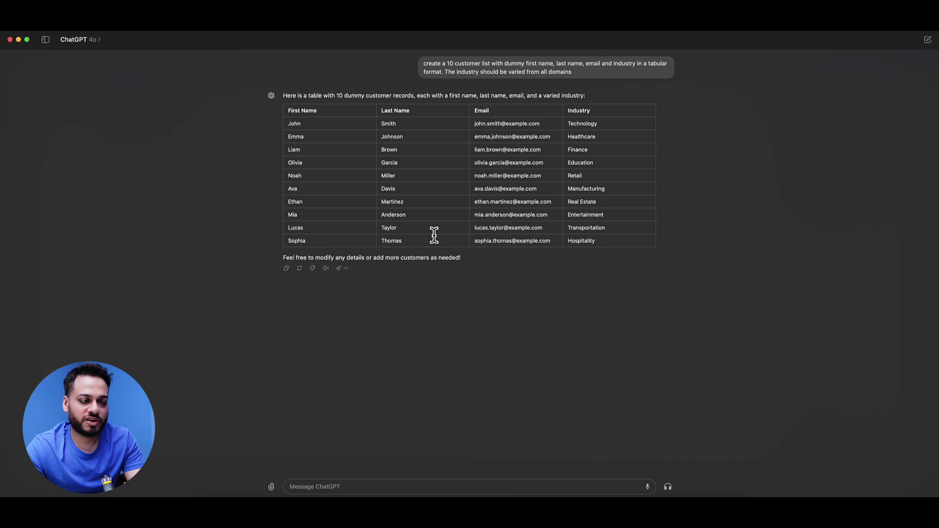
Step: Paste the ten dummy customer rows at A3 and copy their emails to column E
double_click(603, 240)
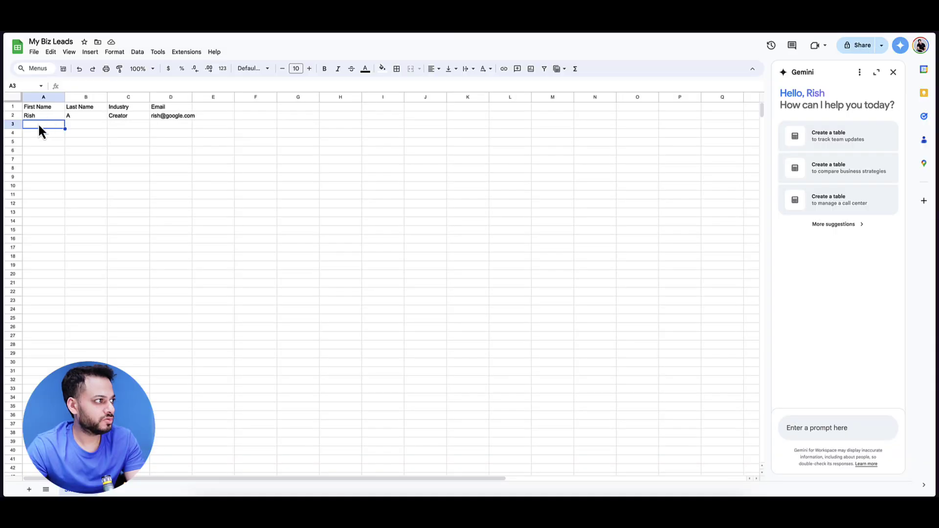
key(super+v)
click(219, 161)
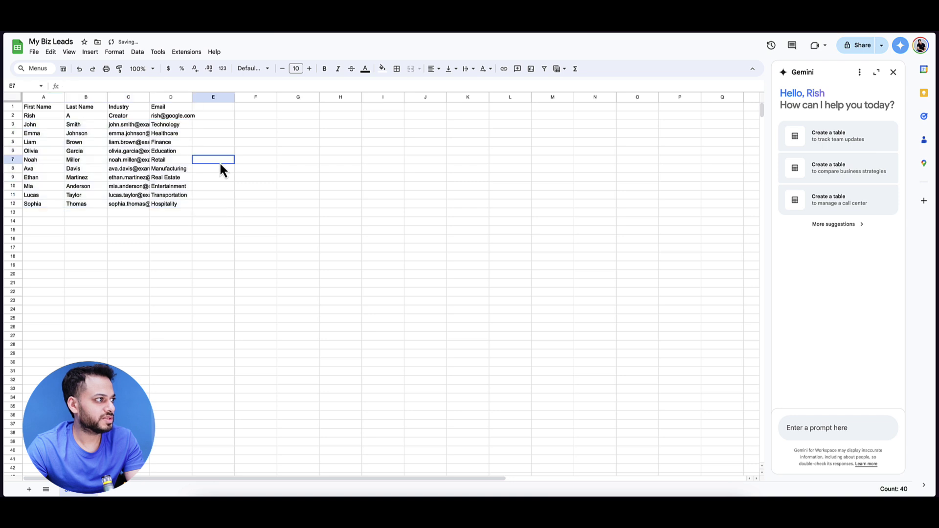
click(136, 126)
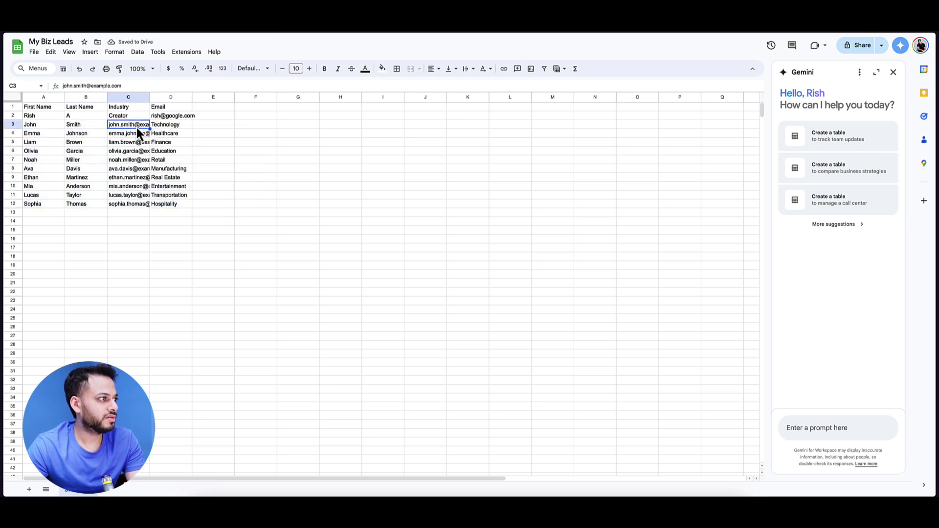
shift+click(132, 202)
key(ctrl+c)
click(218, 125)
key(ctrl+v)
Step: Move the industry values into column C under the Industry header
click(171, 126)
shift+click(169, 201)
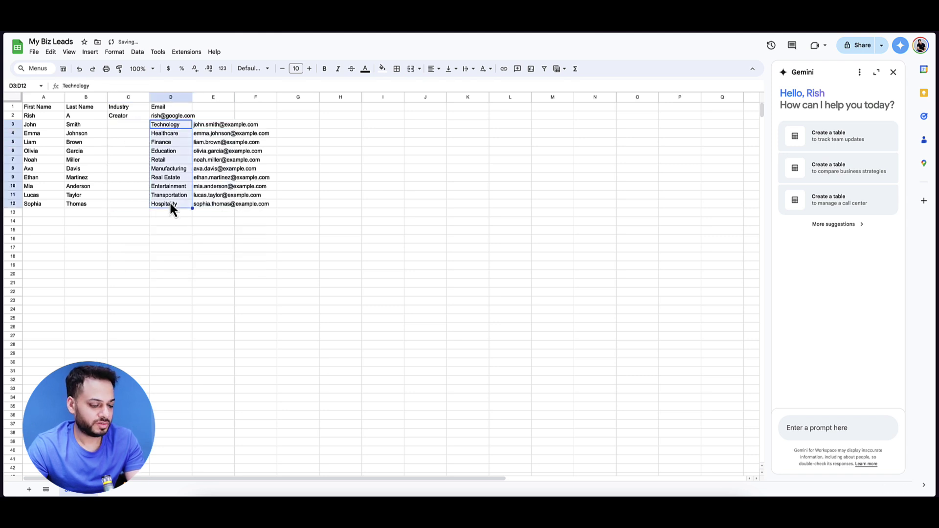
key(ctrl+x)
click(117, 124)
key(ctrl+v)
Step: Move the emails into column D under Email and widen column D
click(207, 125)
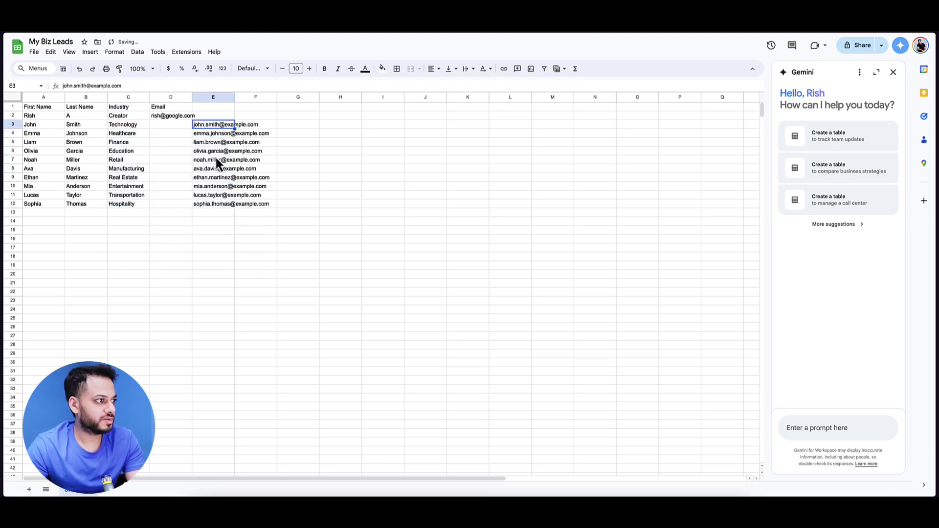
shift+click(221, 203)
key(ctrl+x)
click(168, 126)
key(ctrl+v)
click(281, 157)
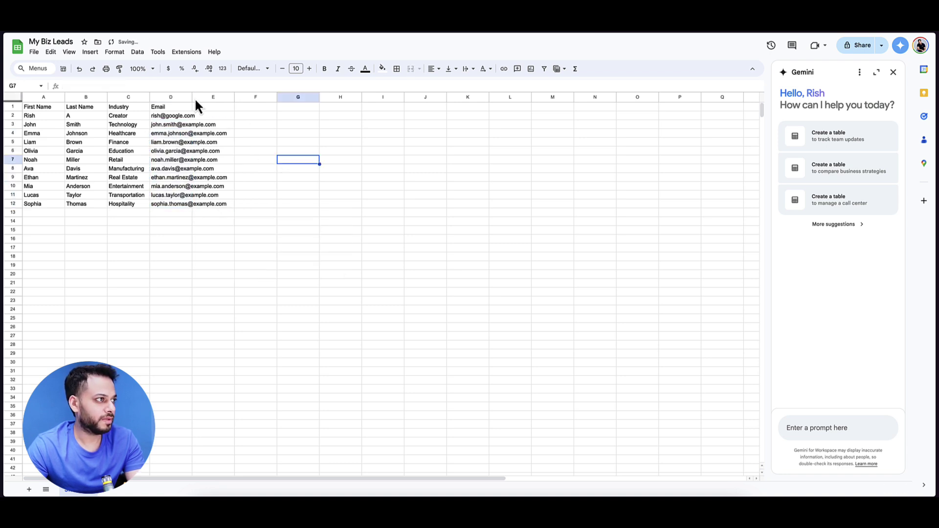
drag(192, 97, 232, 97)
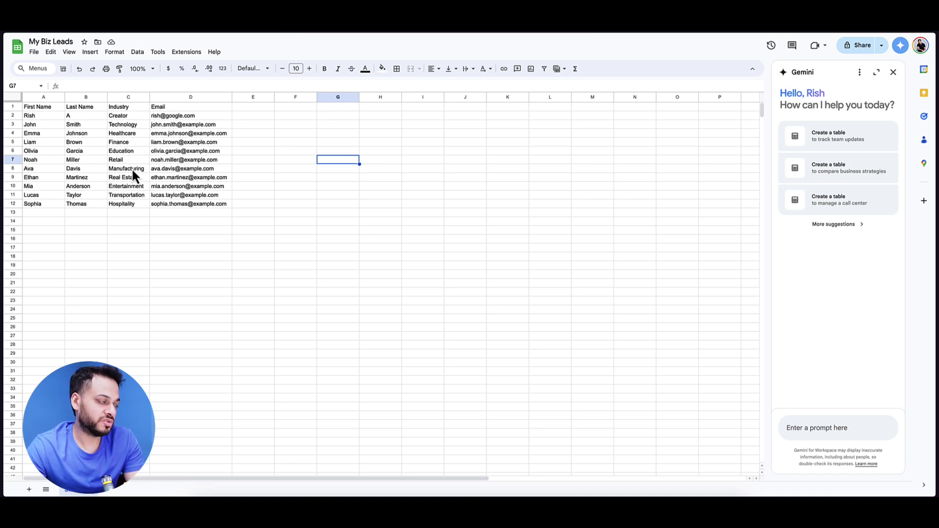
Step: Back in Zapier, rename the Zap 'Leads Email Automation ChatGPT' and publish it
key(super+Tab)
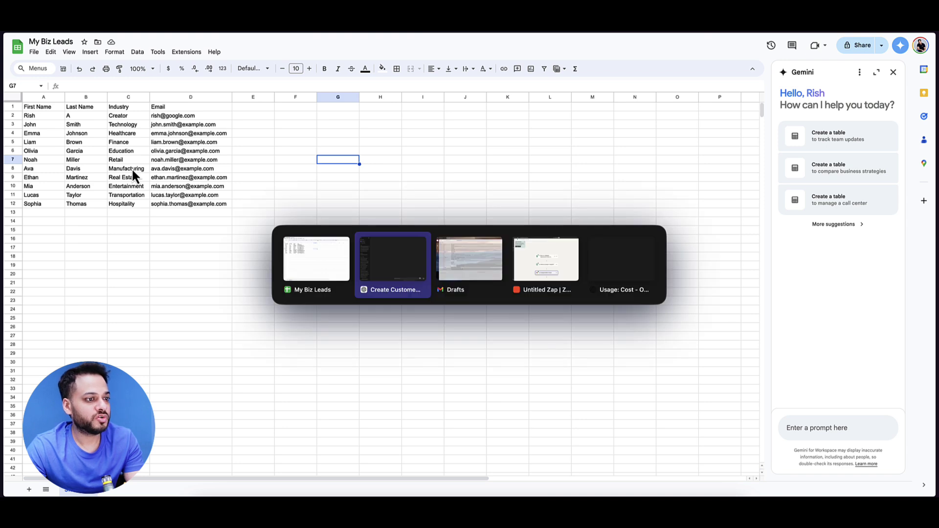
key(super+Tab)
key(super+Tab)
click(475, 43)
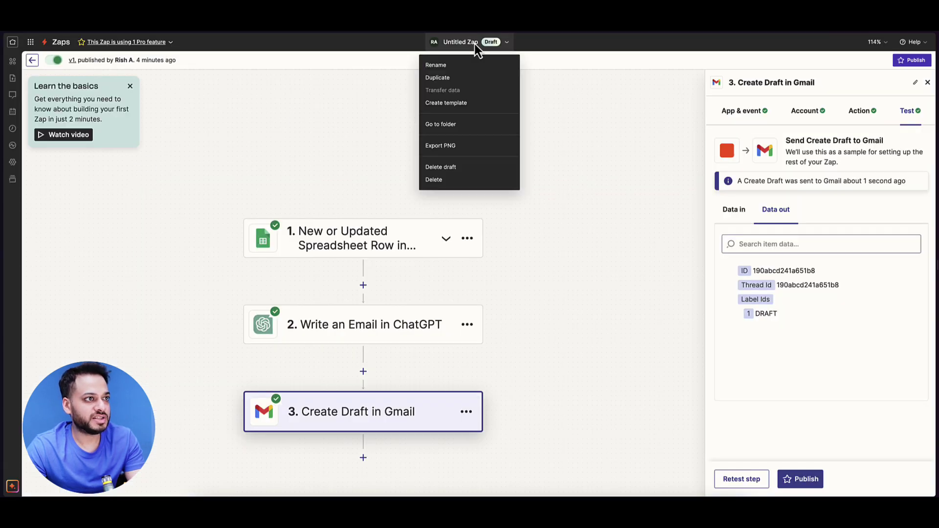
click(452, 65)
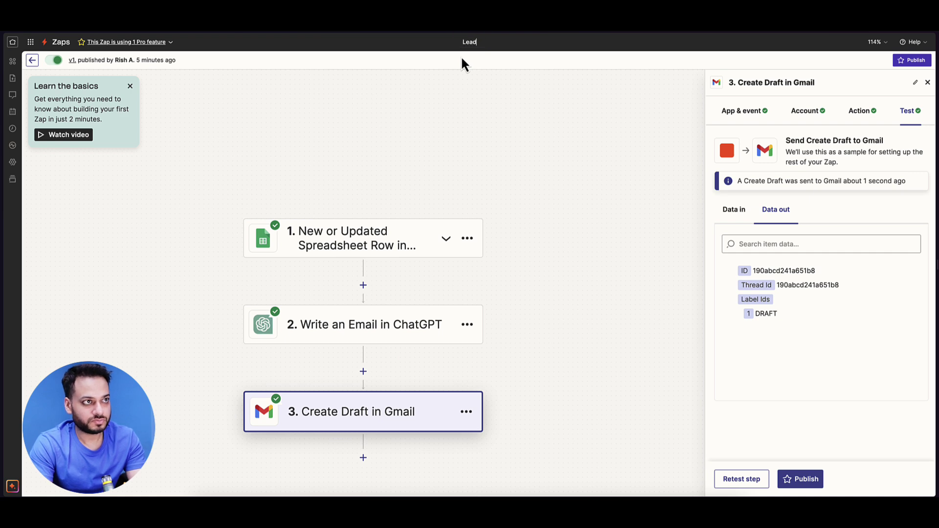
text(Leads Email Automation ChatGPT)
key(Return)
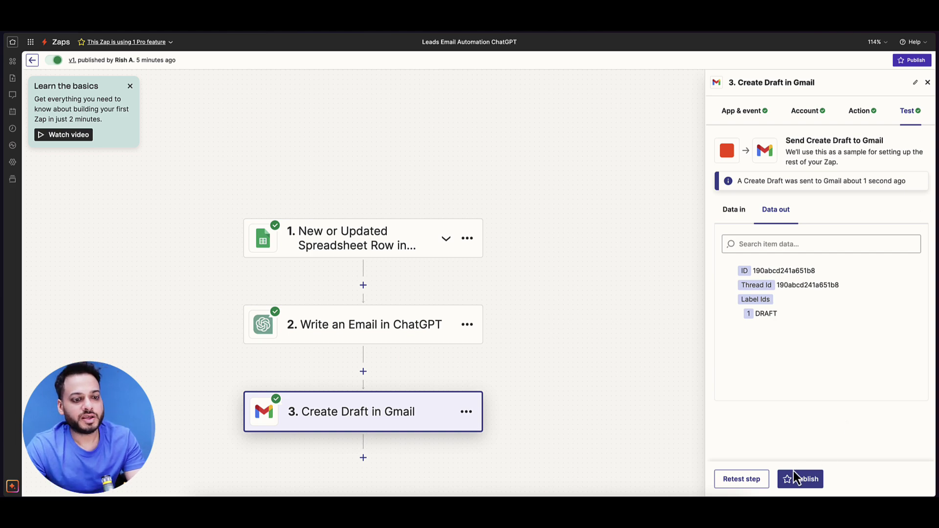
click(802, 479)
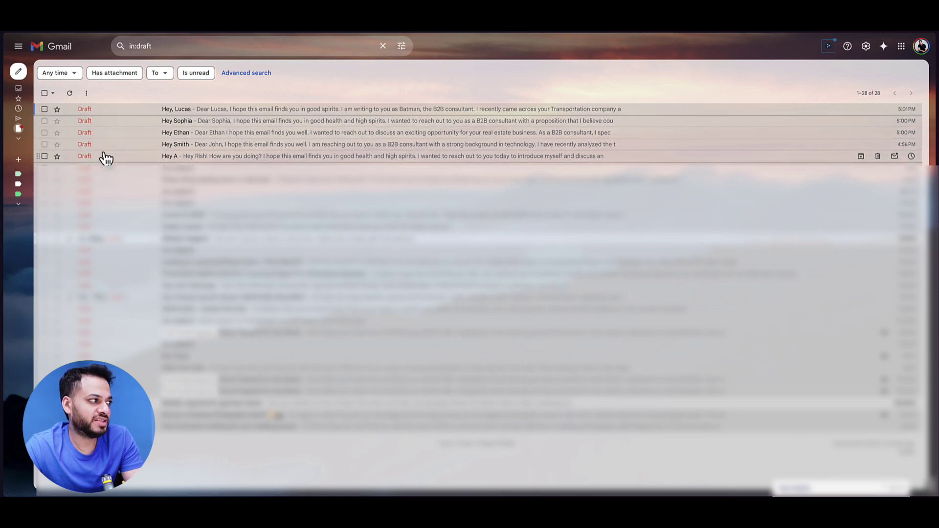
Step: Open the top Gmail draft and compare it with row 11's last name and industry
click(112, 121)
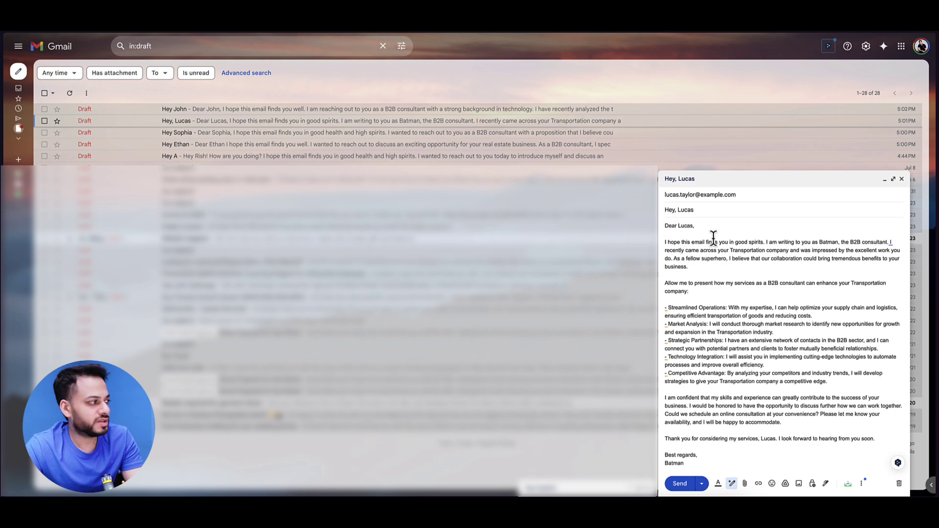
click(49, 177)
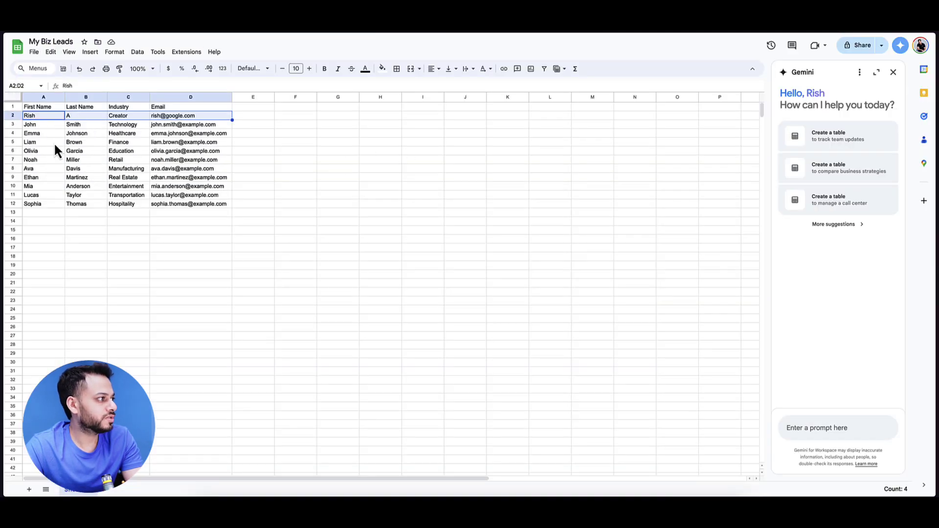
click(73, 196)
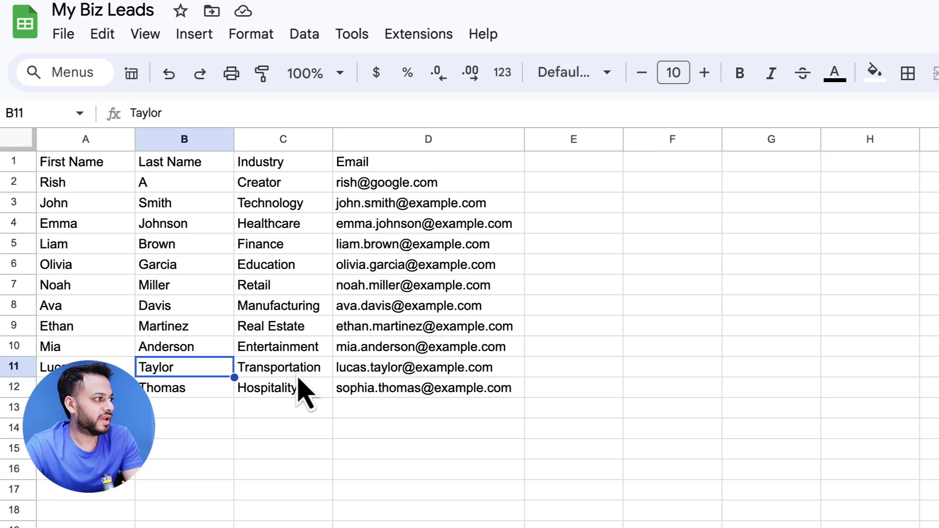
click(128, 197)
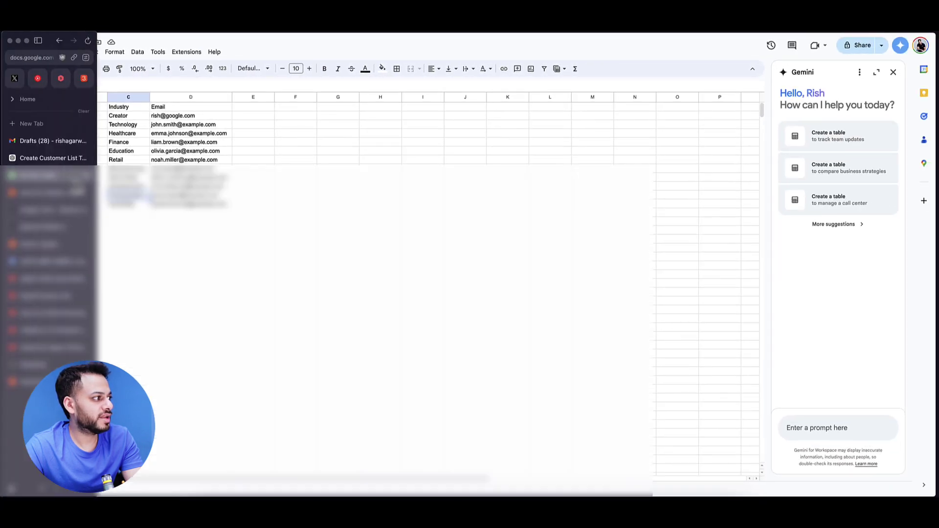
click(22, 139)
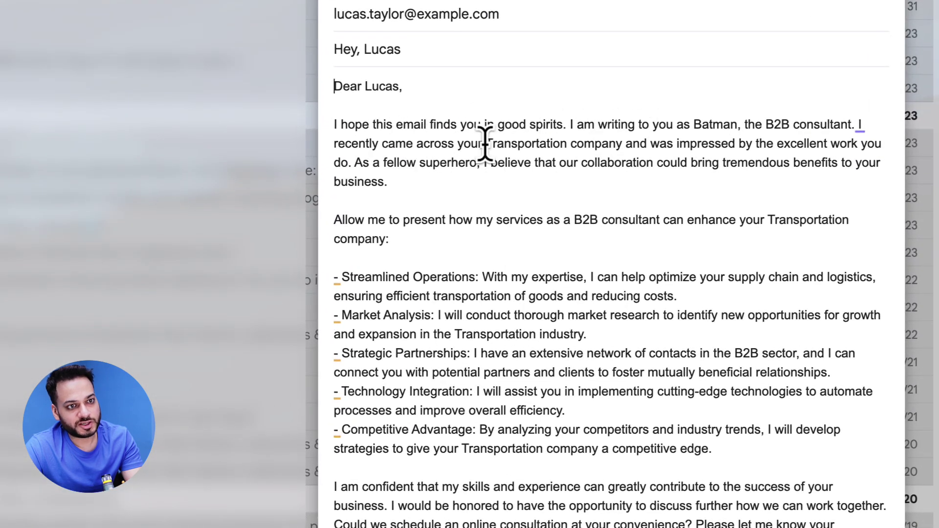
Step: Review the draft's 'Transportation company', Streamlined Operations and Market Analysis passages
drag(486, 144, 622, 146)
click(638, 163)
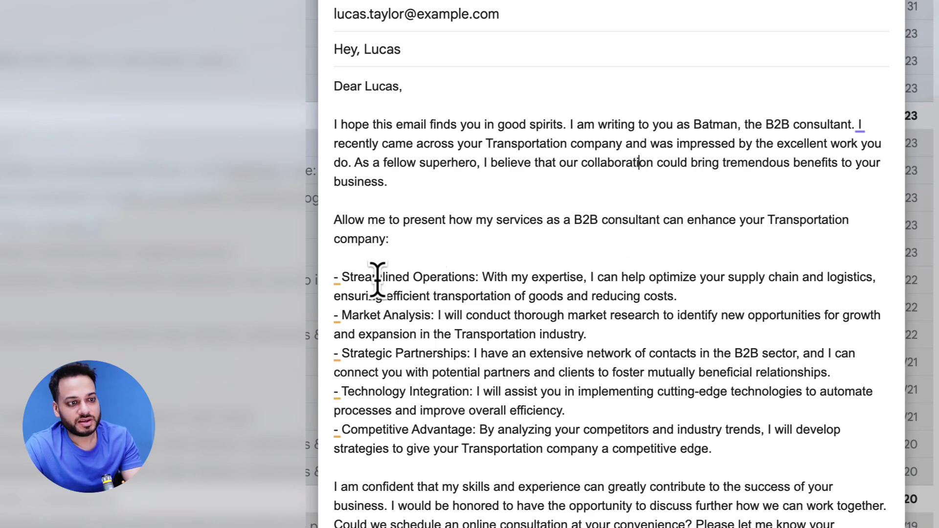
drag(340, 277, 457, 274)
click(628, 276)
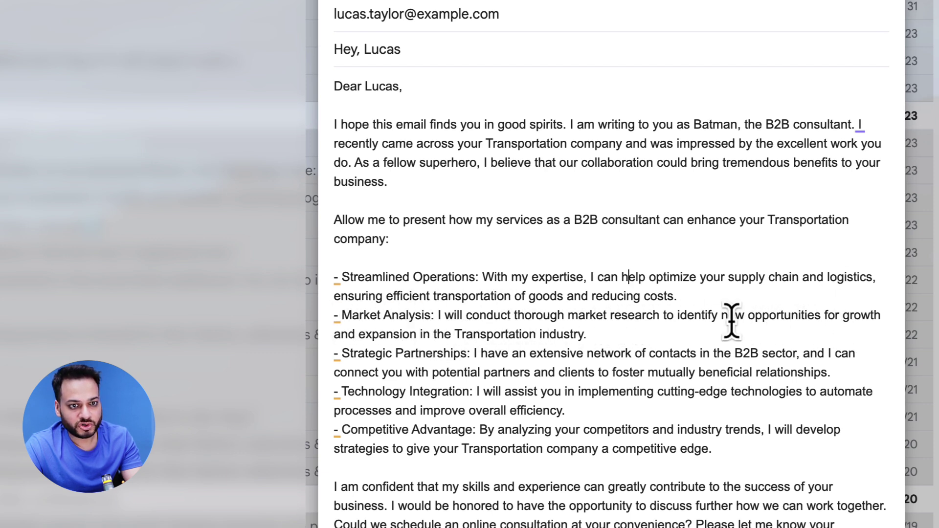
drag(455, 336, 530, 333)
click(609, 335)
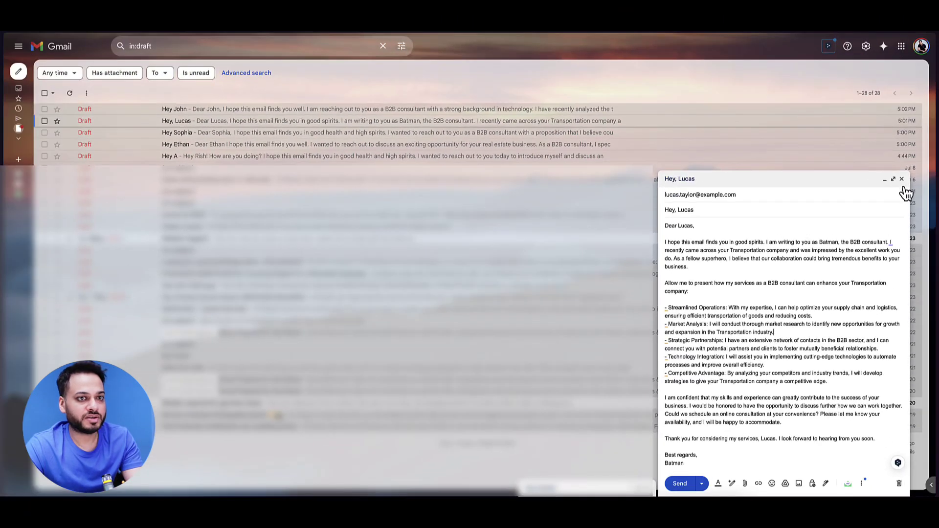
Step: Open the Hospitality lead's draft full-size and check row 12's Hospitality industry in the sheet
click(904, 184)
click(215, 133)
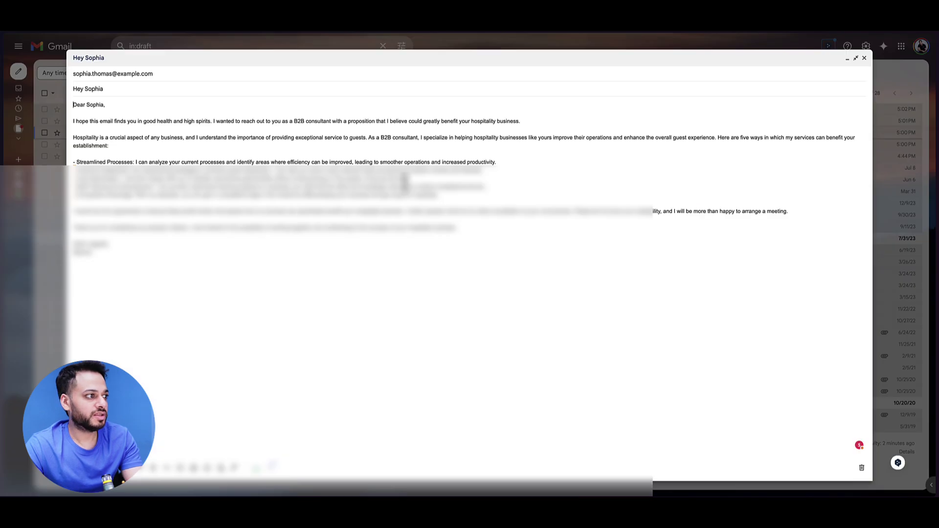
click(895, 171)
mouse_move(4, 162)
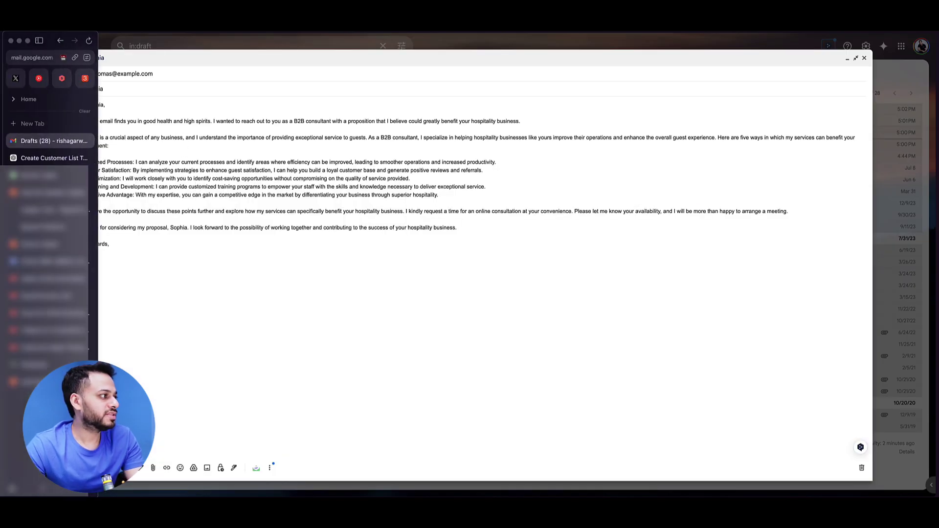
click(52, 157)
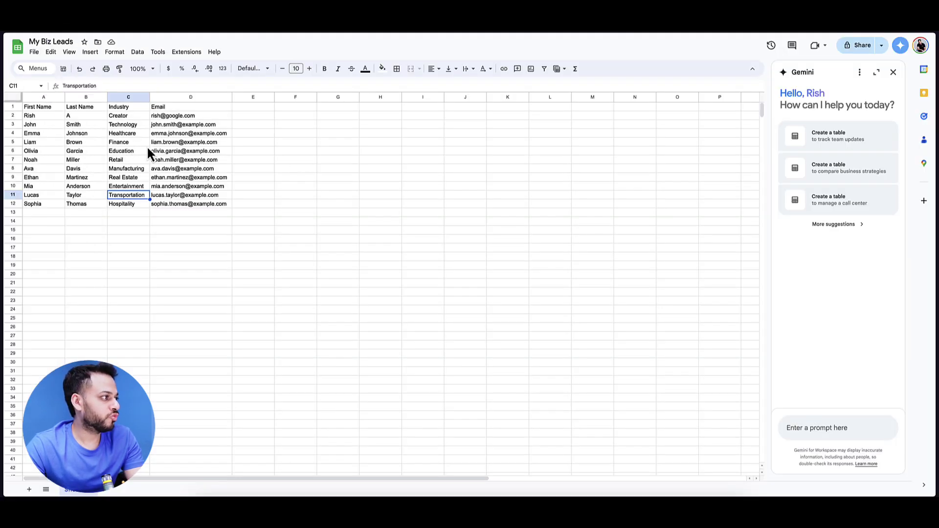
click(43, 204)
click(132, 203)
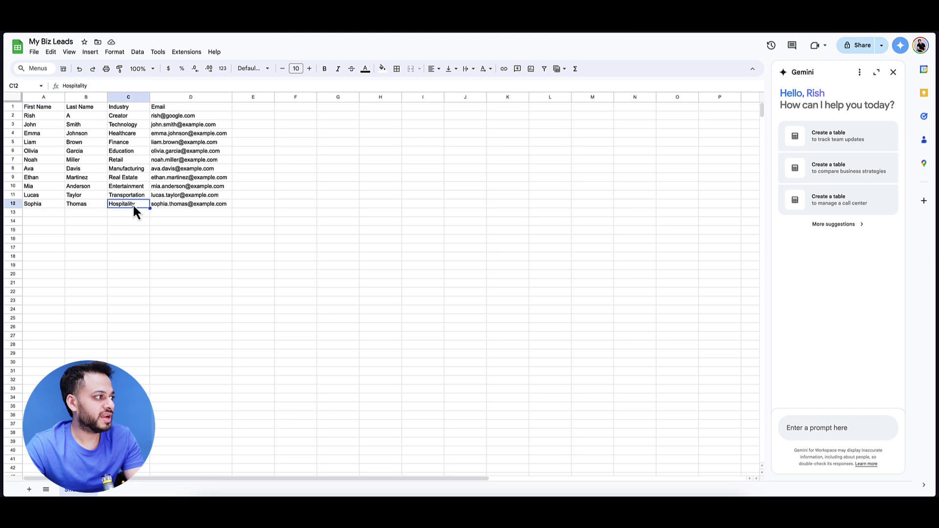
mouse_move(4, 147)
click(32, 141)
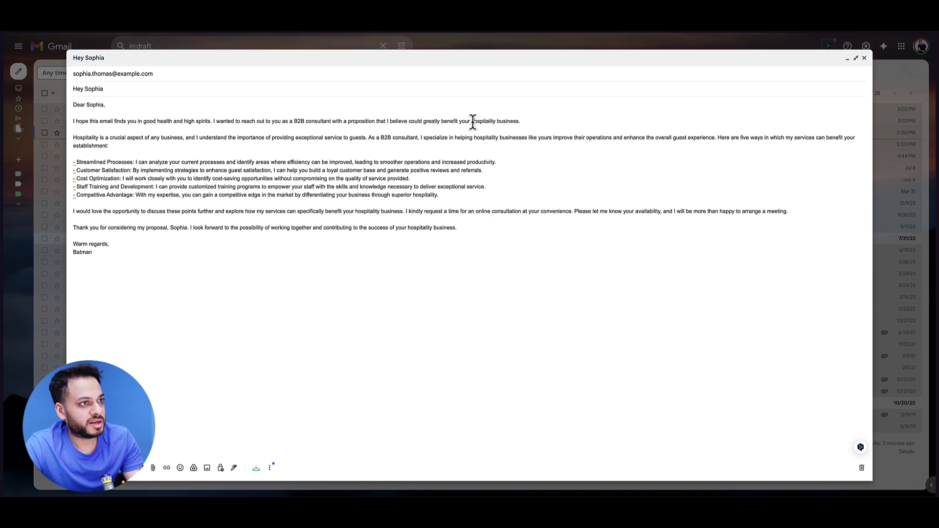
Step: Review the draft's 'hospitality business', 'guest satisfaction' and loyal customer base passages
drag(472, 122, 516, 122)
click(344, 144)
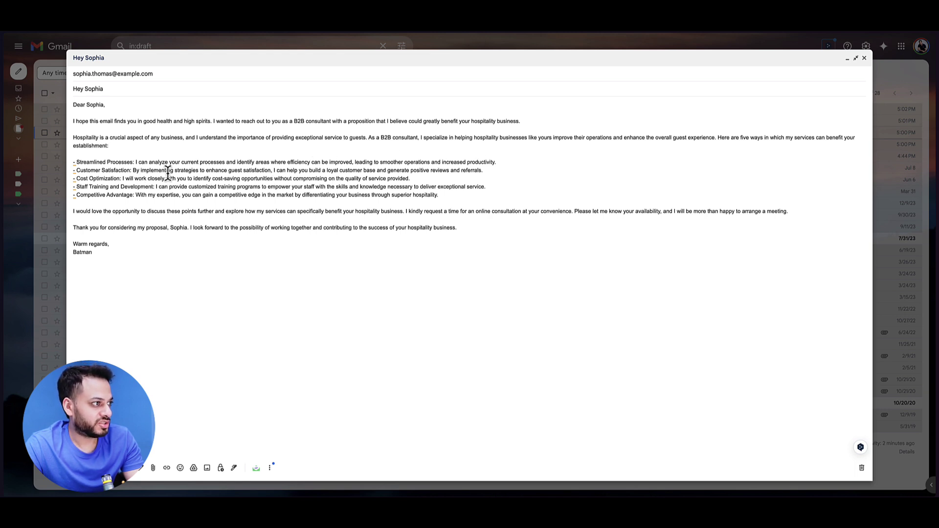
drag(229, 170, 269, 170)
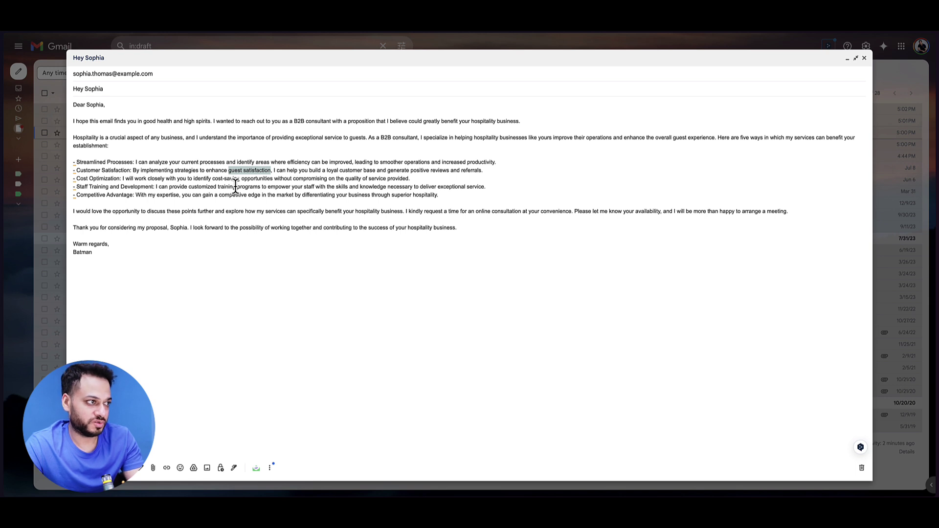
click(293, 179)
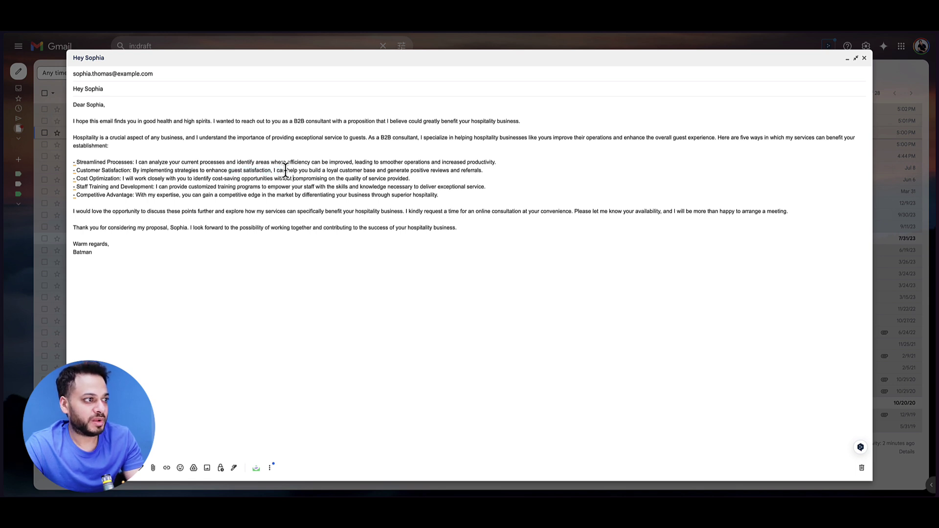
drag(326, 170, 451, 172)
click(208, 188)
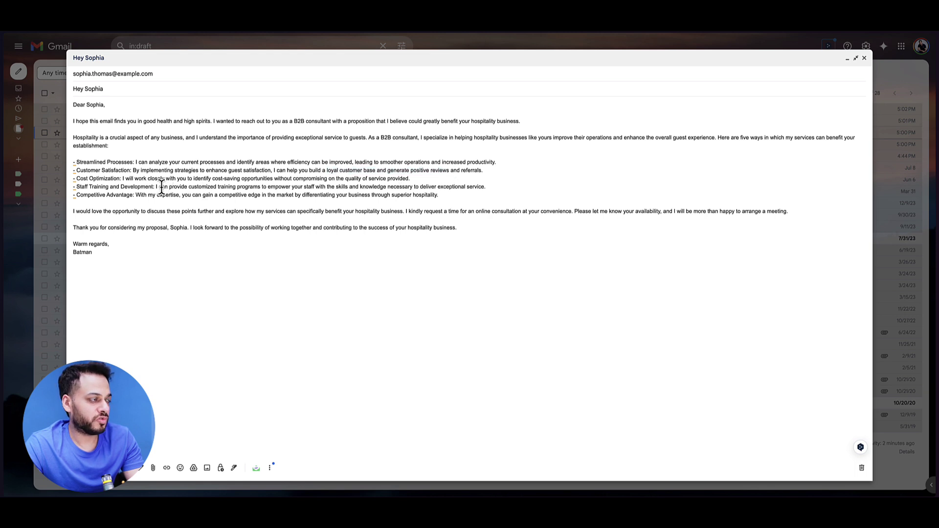